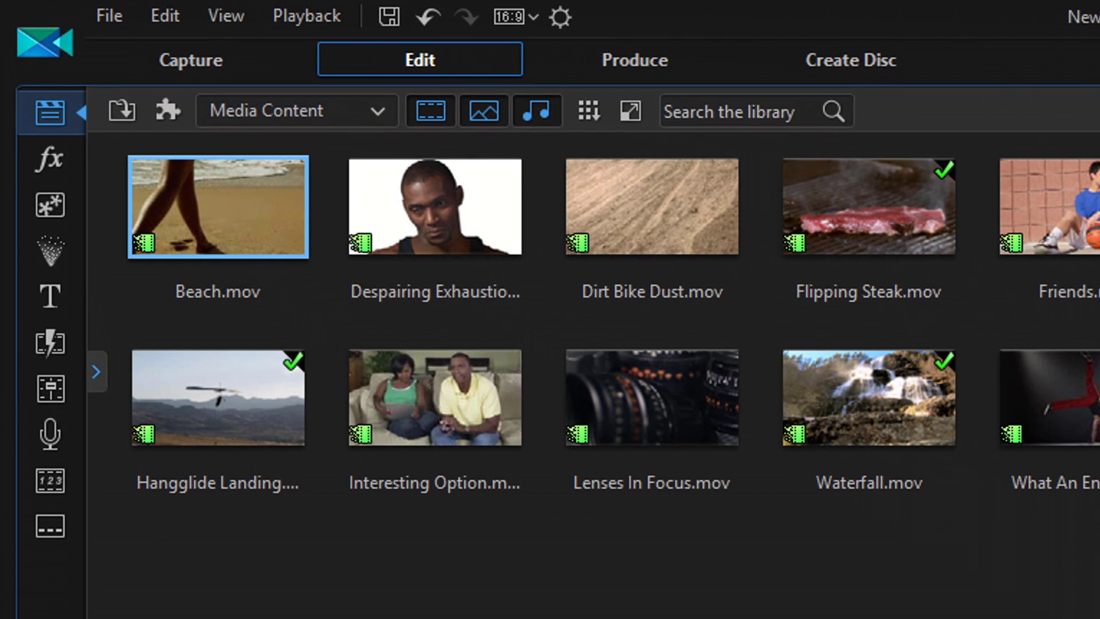
- In the Transition Room, create a new alpha transition from the Outro Background.jpg image
left_click(42, 346)
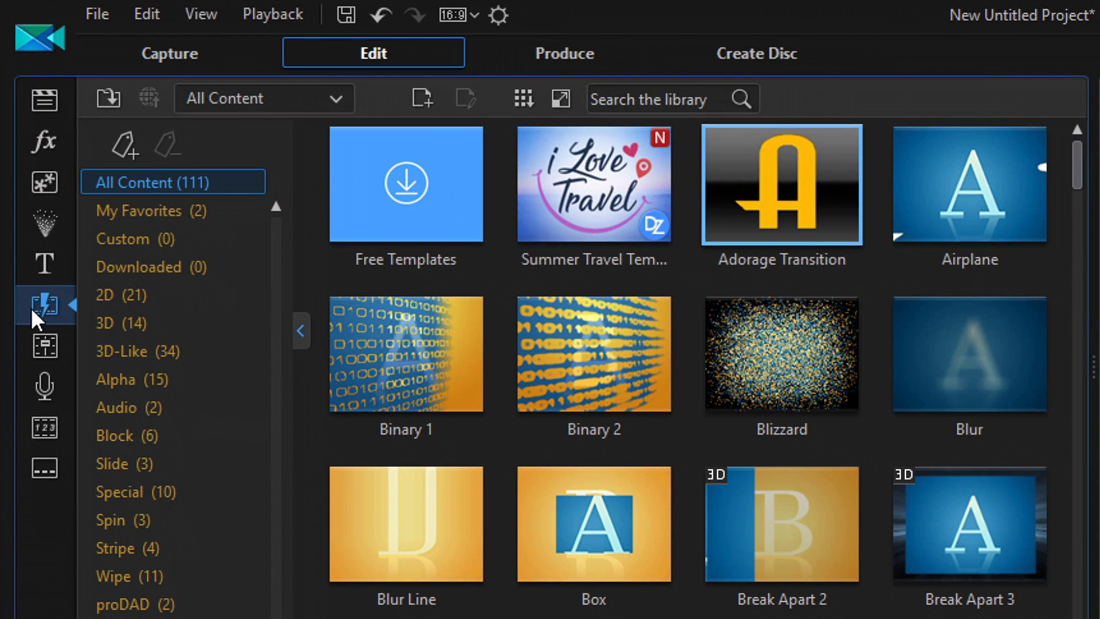
left_click(421, 101)
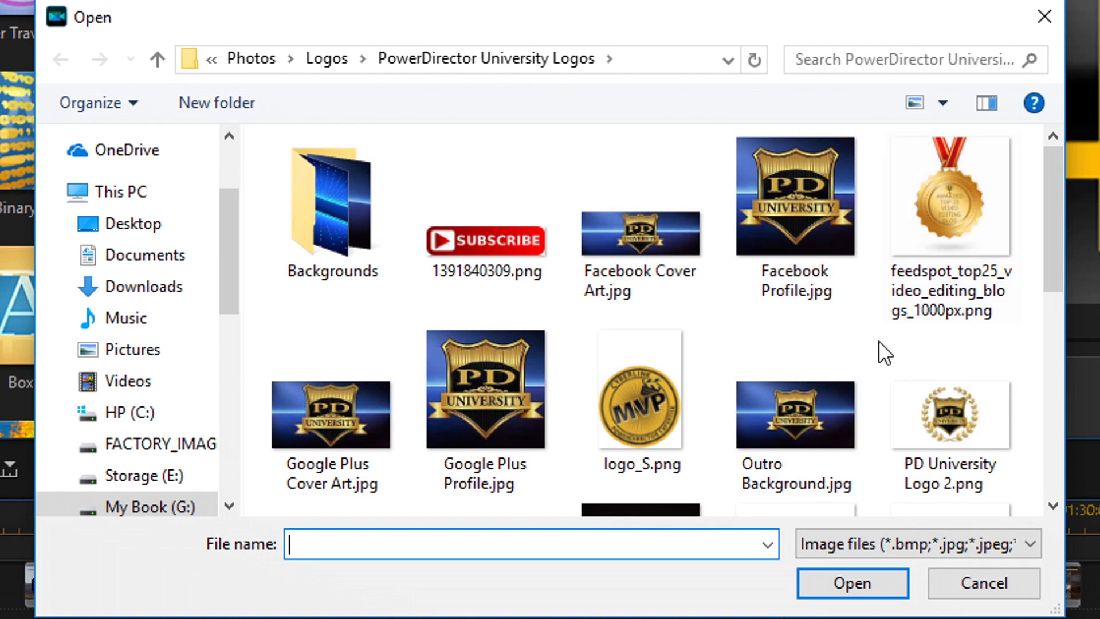
left_click(795, 417)
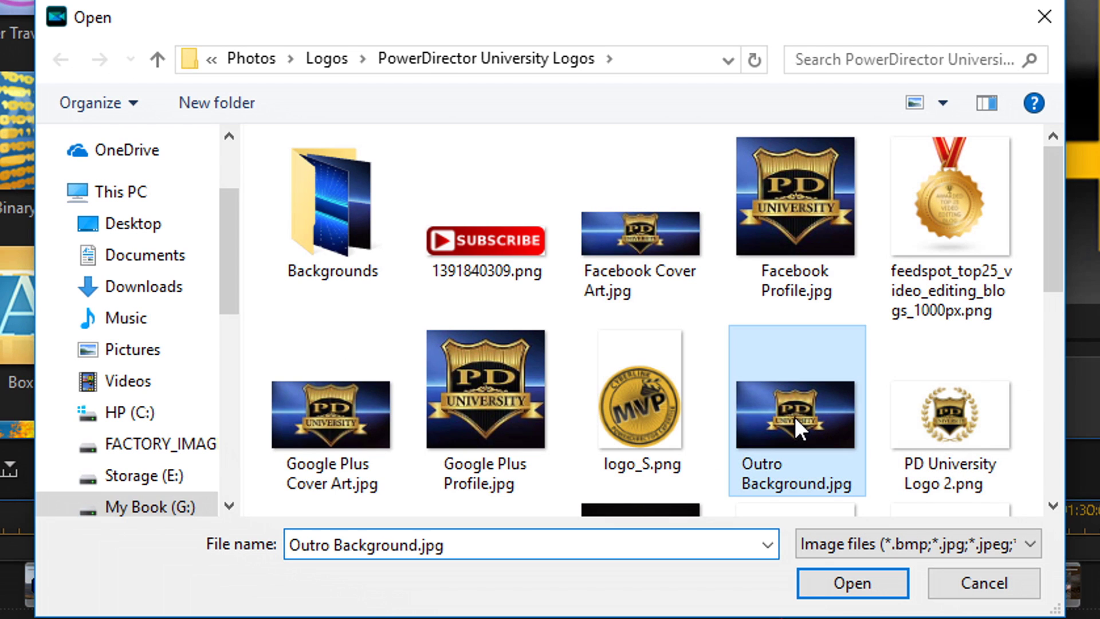
left_click(852, 582)
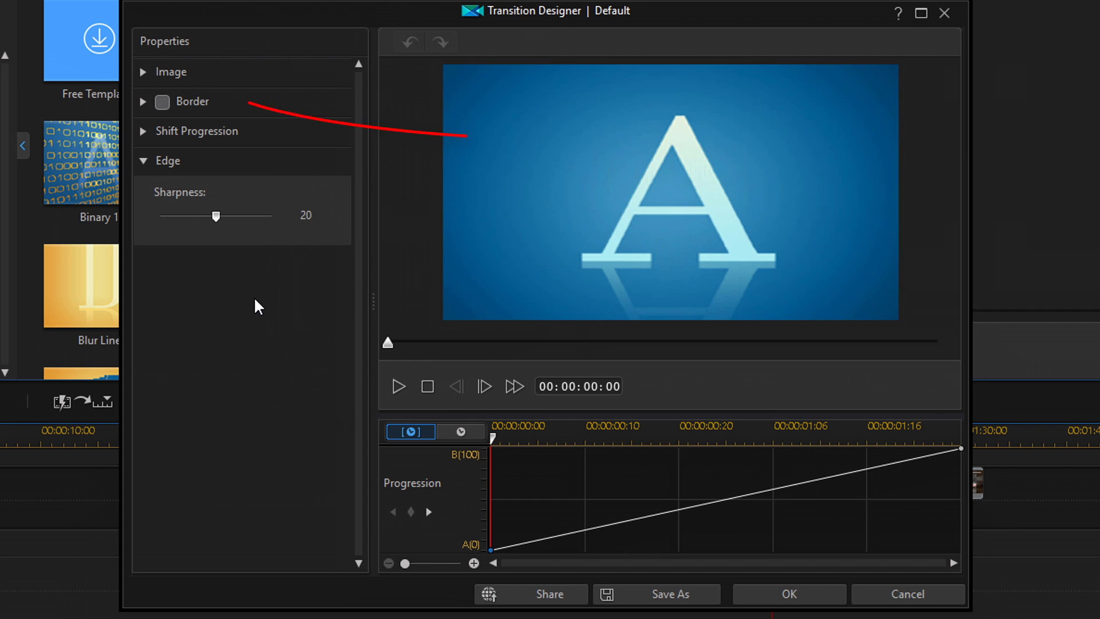
- Expand the Image settings, roughly crop the logo around the shield, and preview the result
left_click(142, 71)
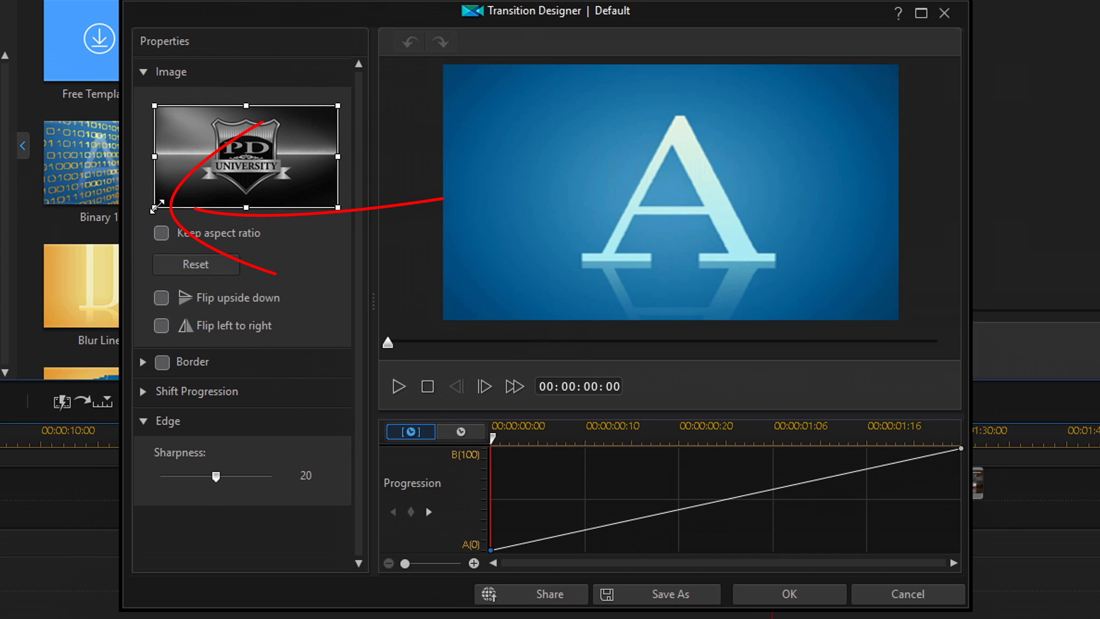
mouse_move(155, 207)
left_mouse_down()
mouse_move(238, 183)
mouse_move(199, 195)
left_mouse_up()
left_click_drag(337, 107, 296, 110)
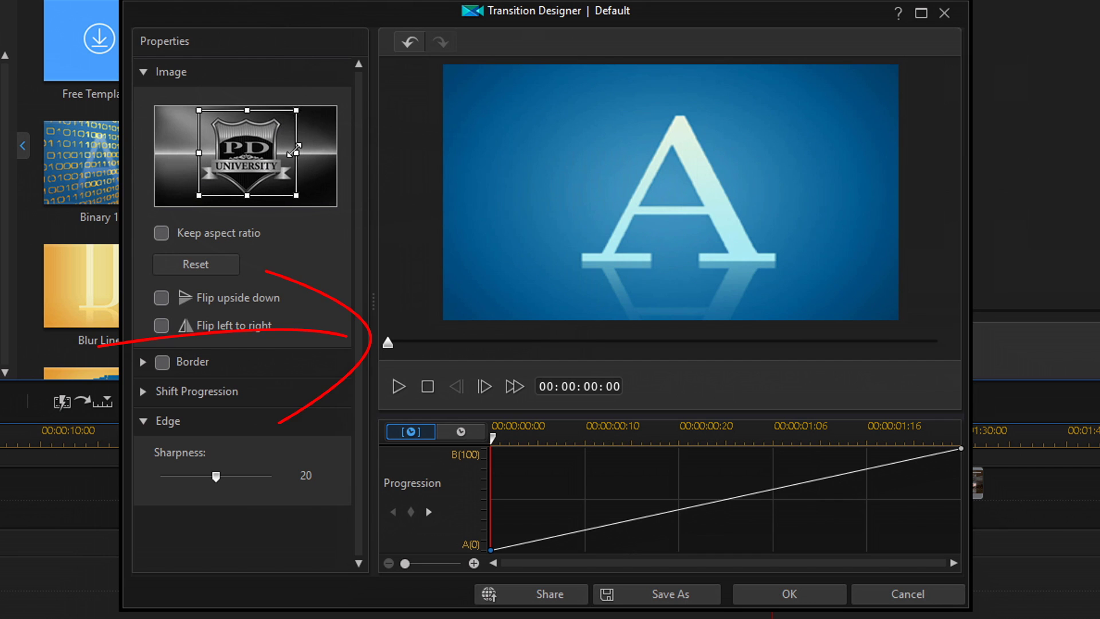
left_click_drag(387, 346, 552, 369)
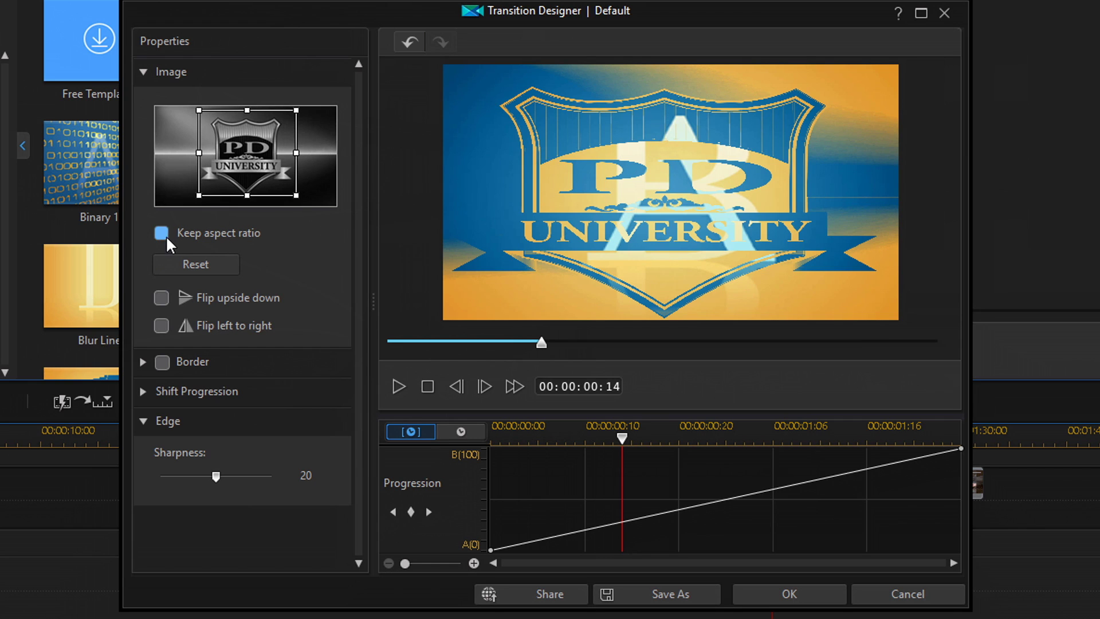
- Reset the crop, turn on Keep aspect ratio, and crop tightly around the shield
left_click(203, 263)
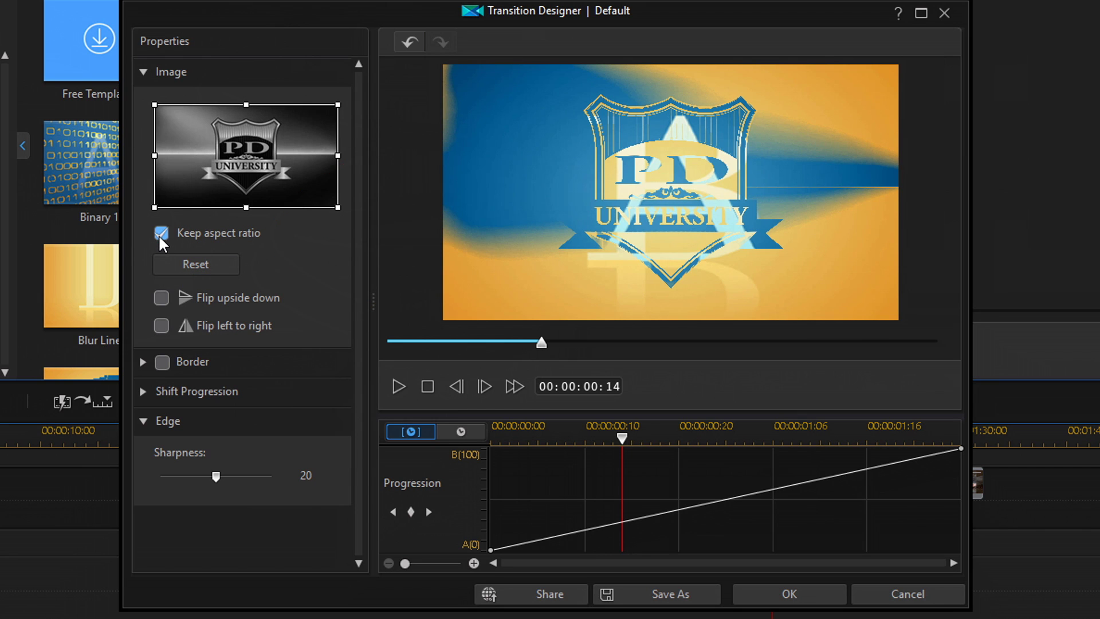
left_click(160, 237)
left_click_drag(155, 207, 216, 174)
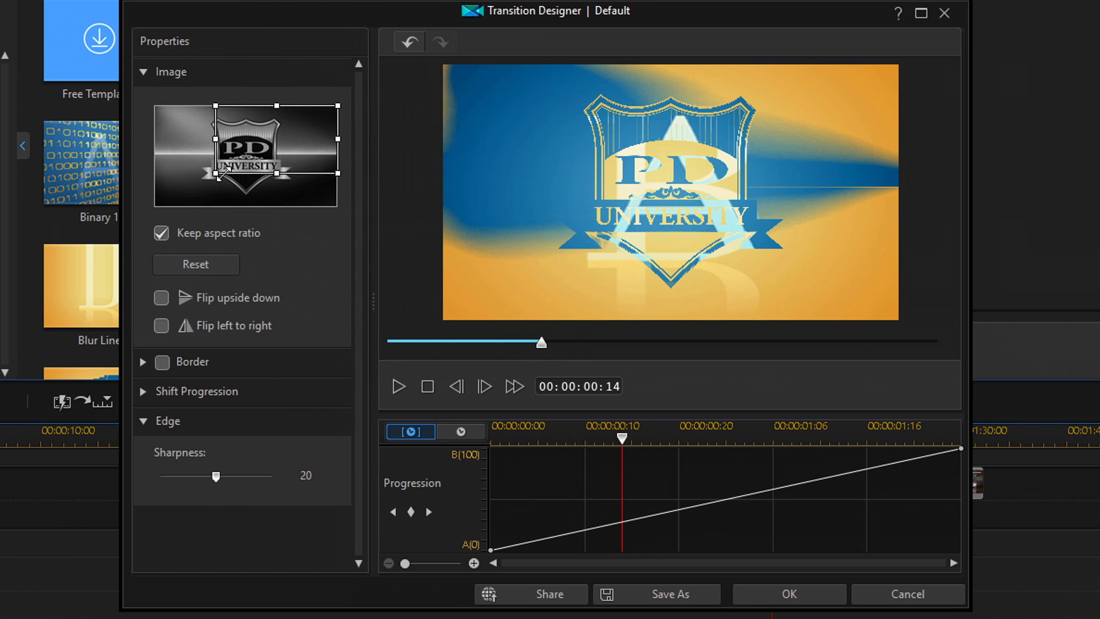
left_click_drag(313, 124, 283, 140)
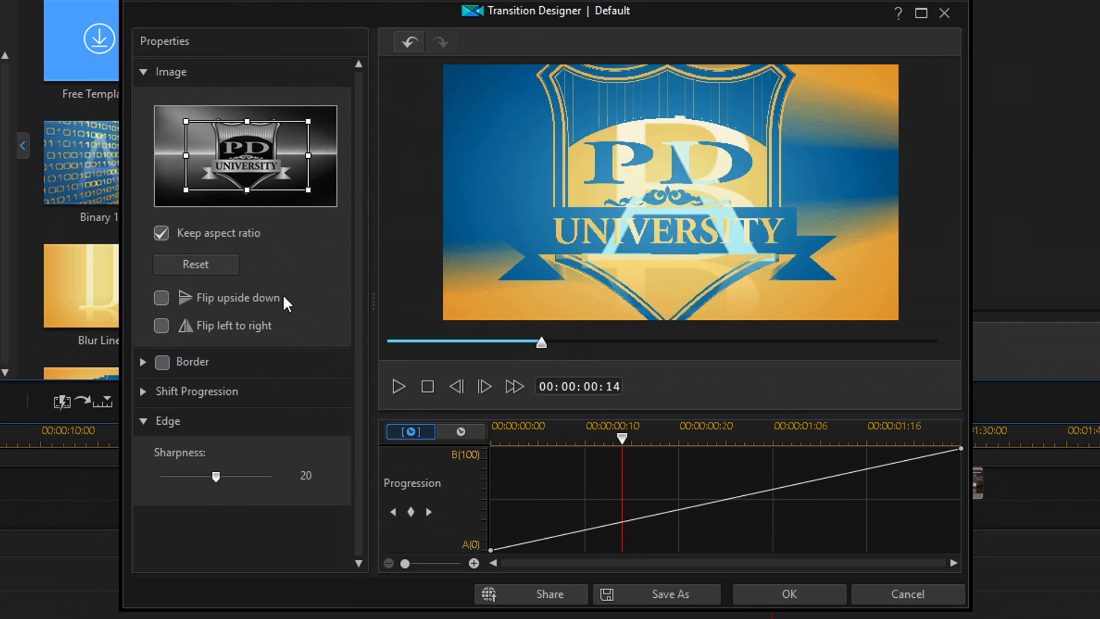
- Reset the image crop and try the upside-down and left-to-right flips, leaving the shield unmirrored
left_click(207, 265)
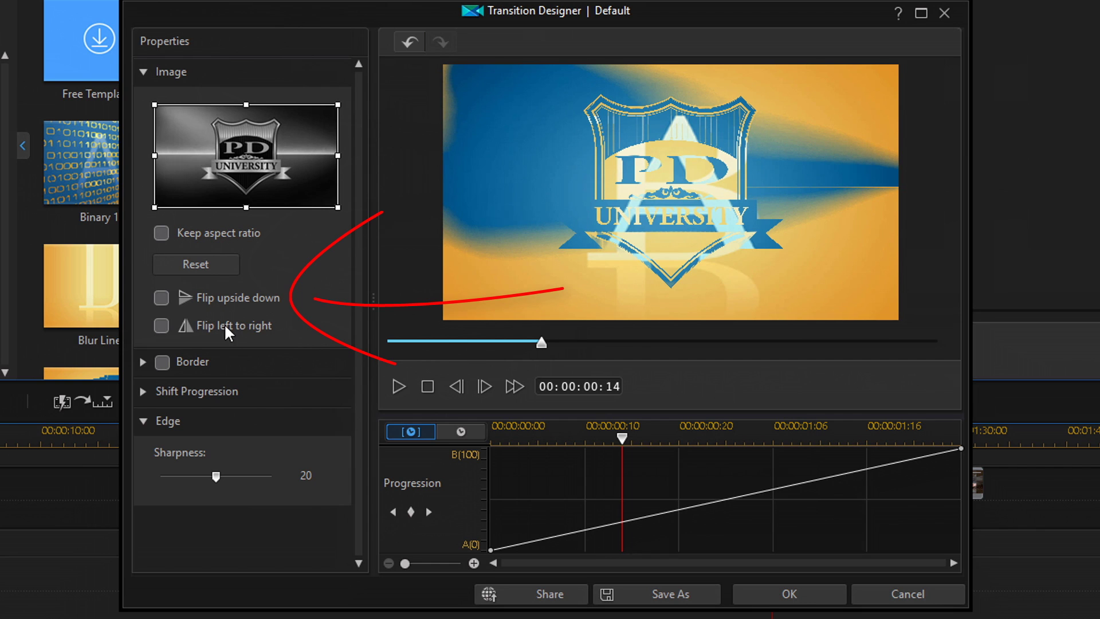
left_click(162, 305)
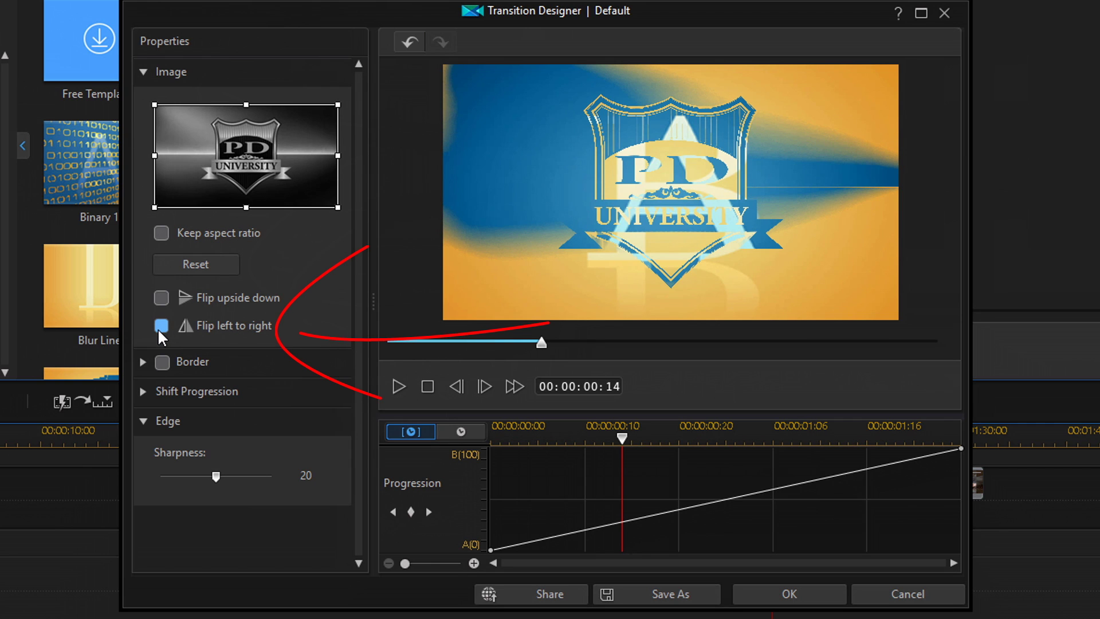
left_click(161, 325)
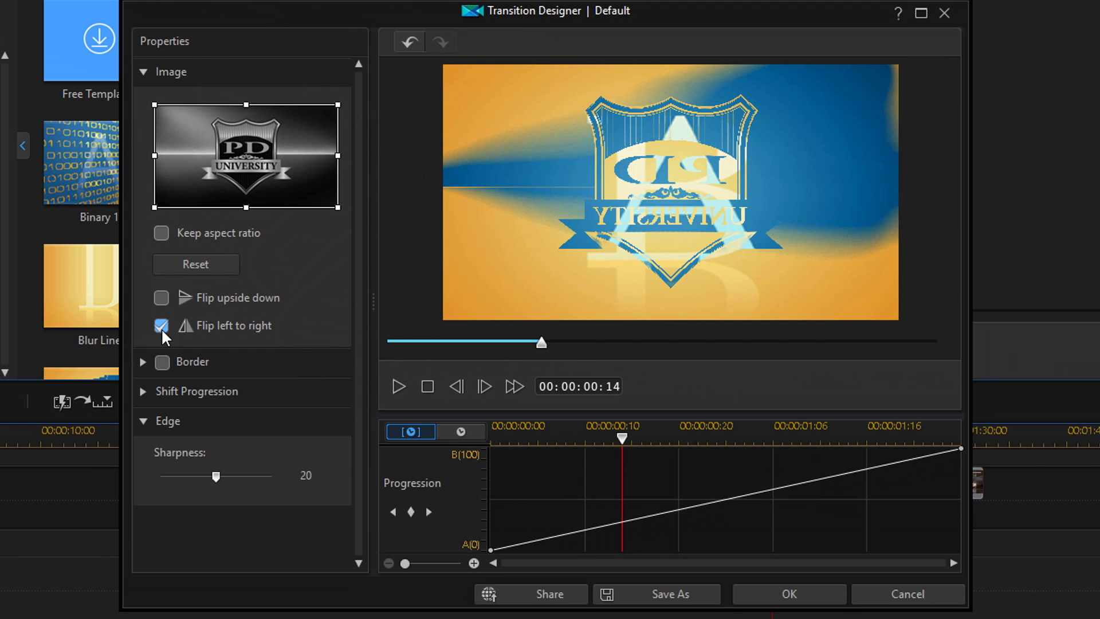
left_click(161, 325)
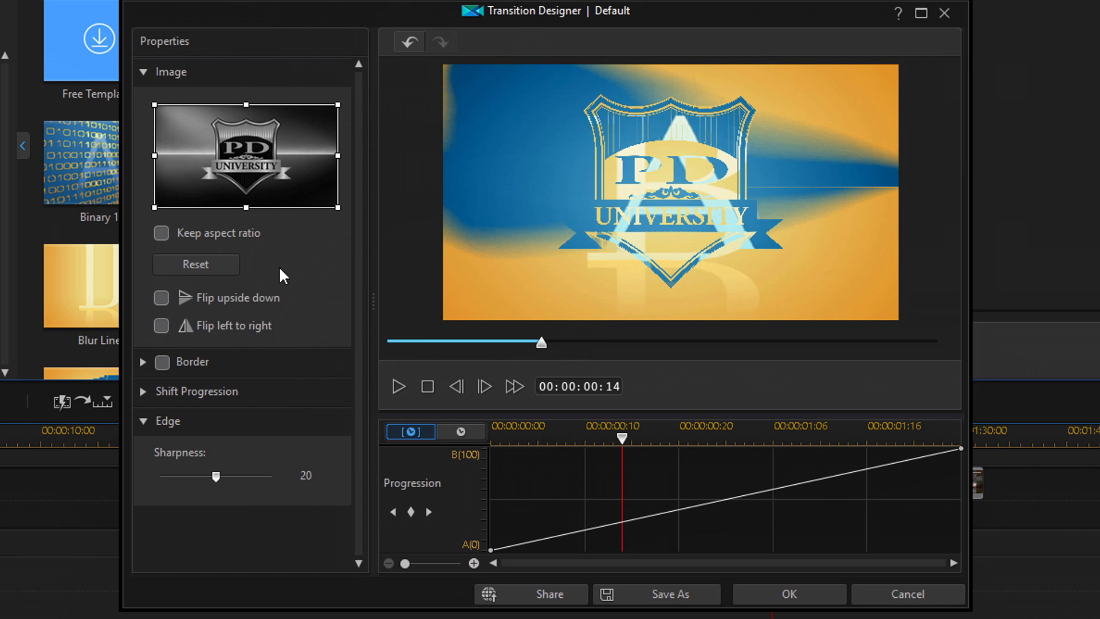
left_click(140, 73)
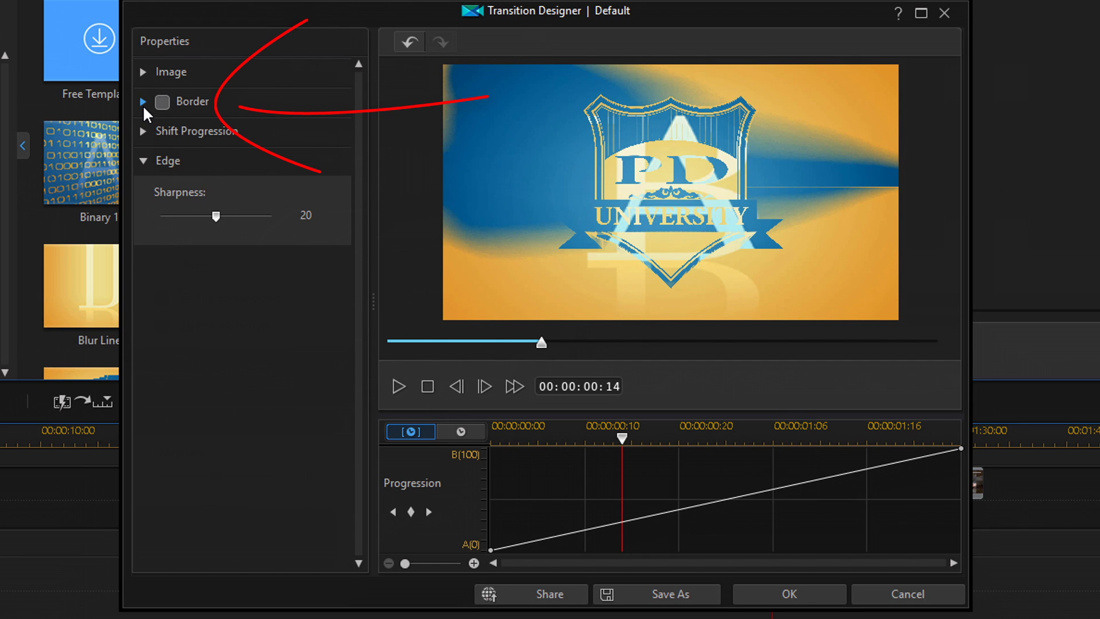
- Enable the Border with a uniform green color at 100% opacity
left_click(143, 102)
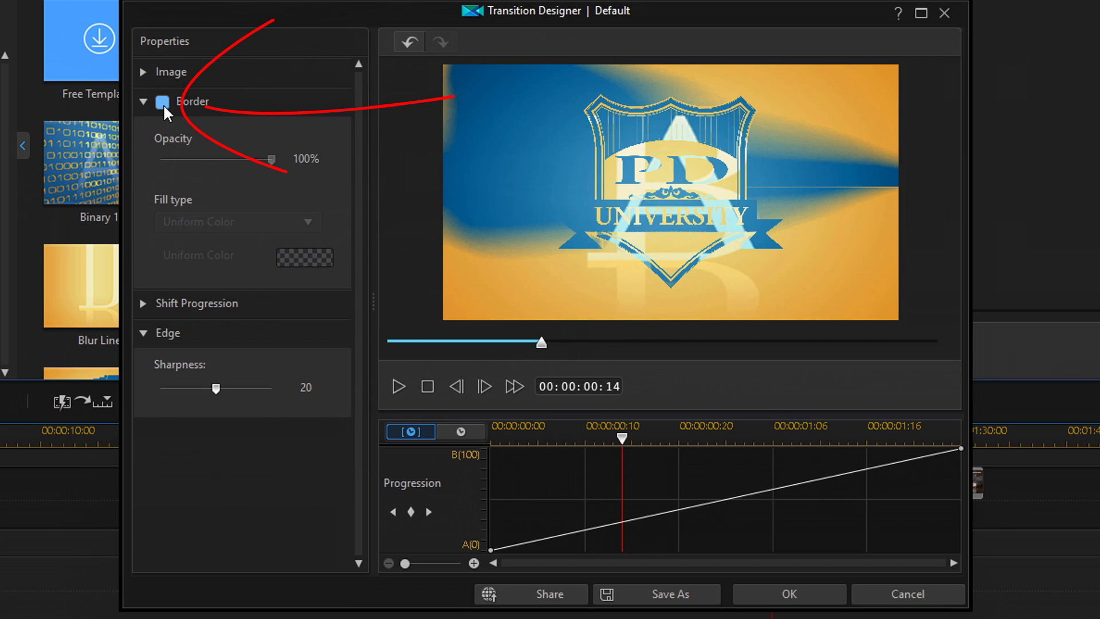
left_click(163, 103)
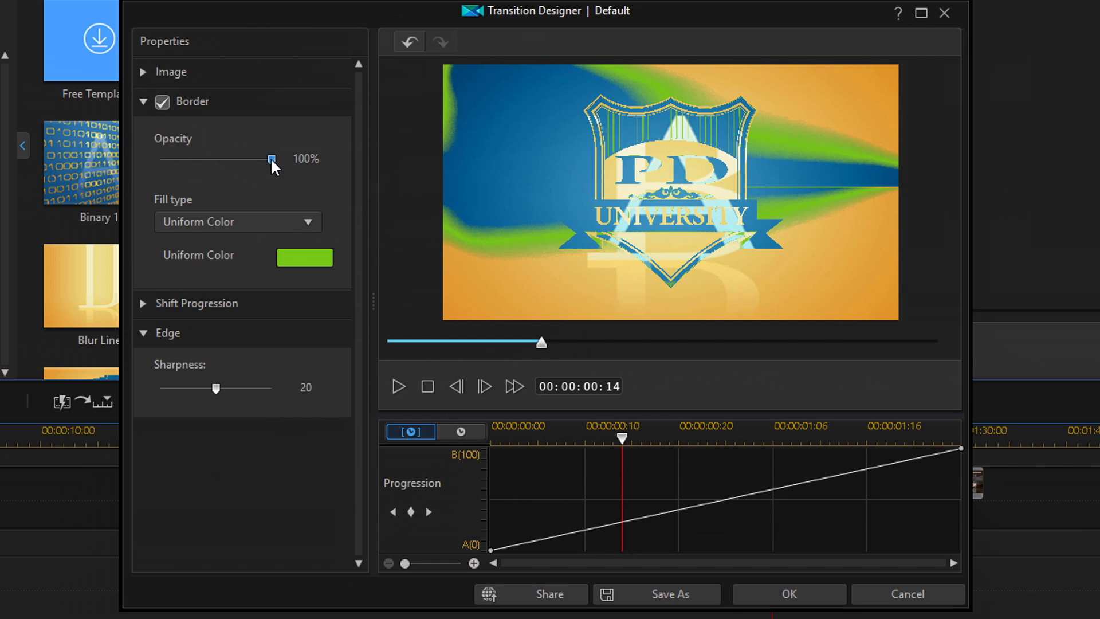
left_click_drag(272, 161, 147, 178)
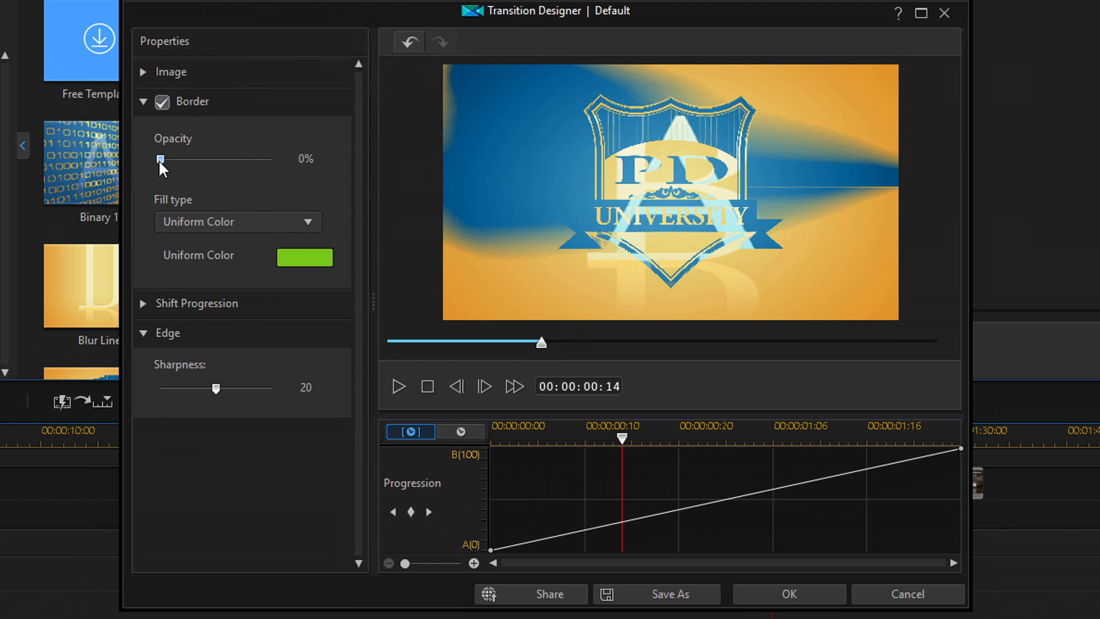
left_click_drag(160, 161, 339, 167)
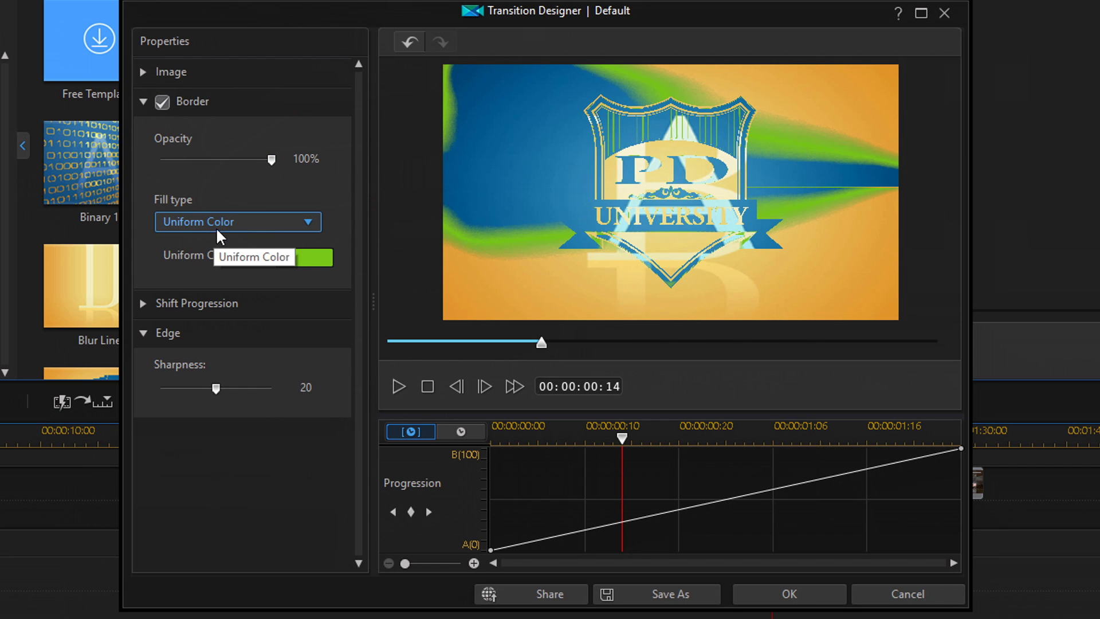
- Try a blue-to-green 2 Color Gradient border at about half opacity, then disable the border
left_click(298, 264)
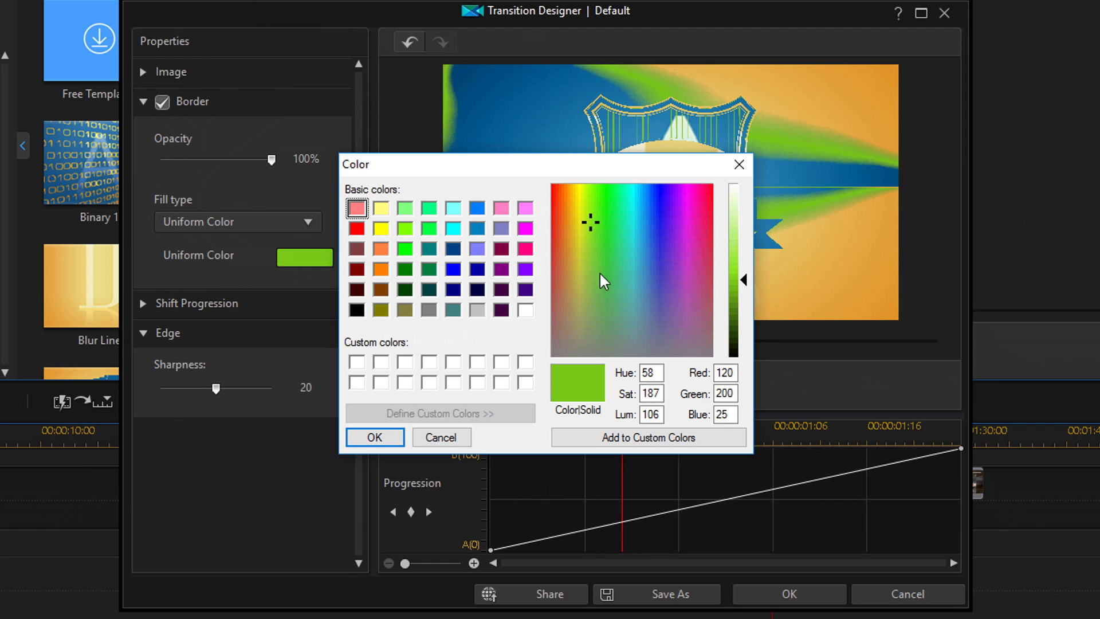
left_click(739, 166)
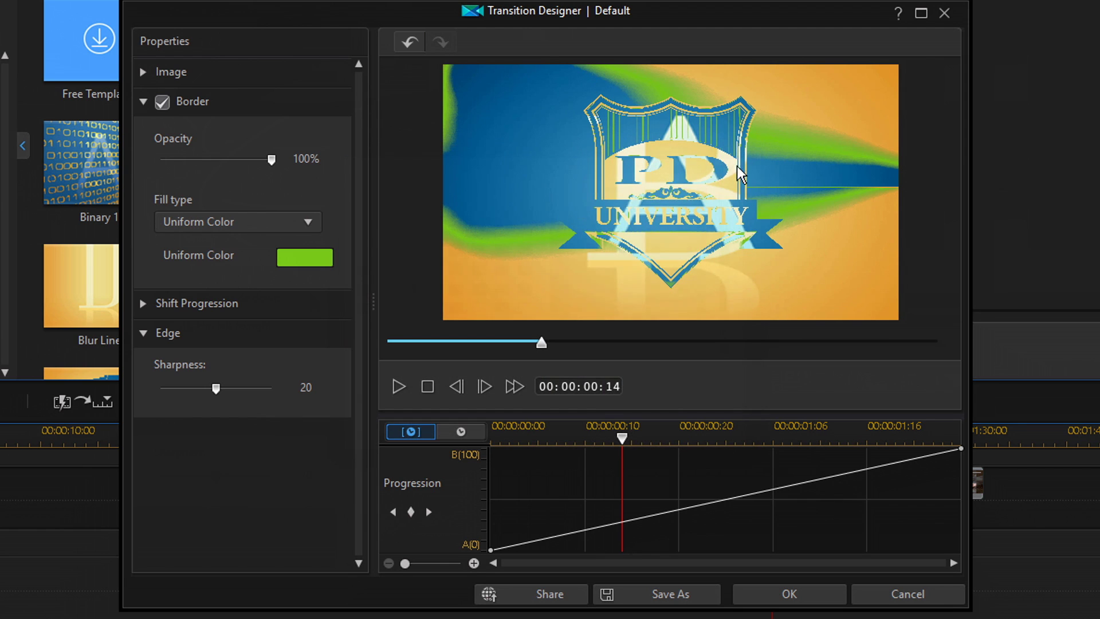
left_click(308, 222)
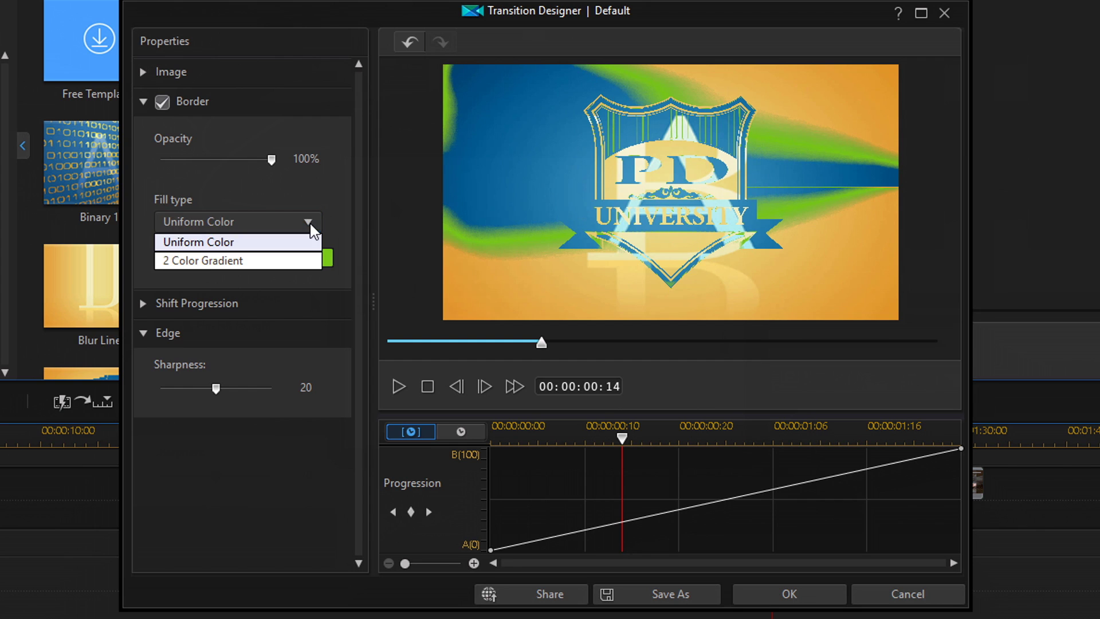
left_click(201, 261)
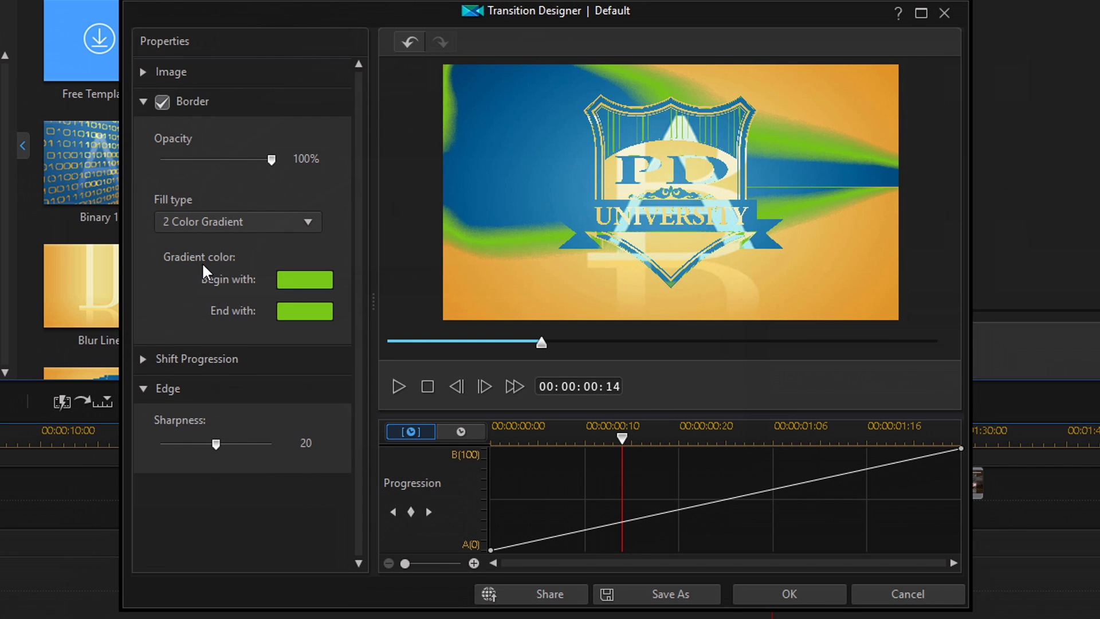
left_click(309, 281)
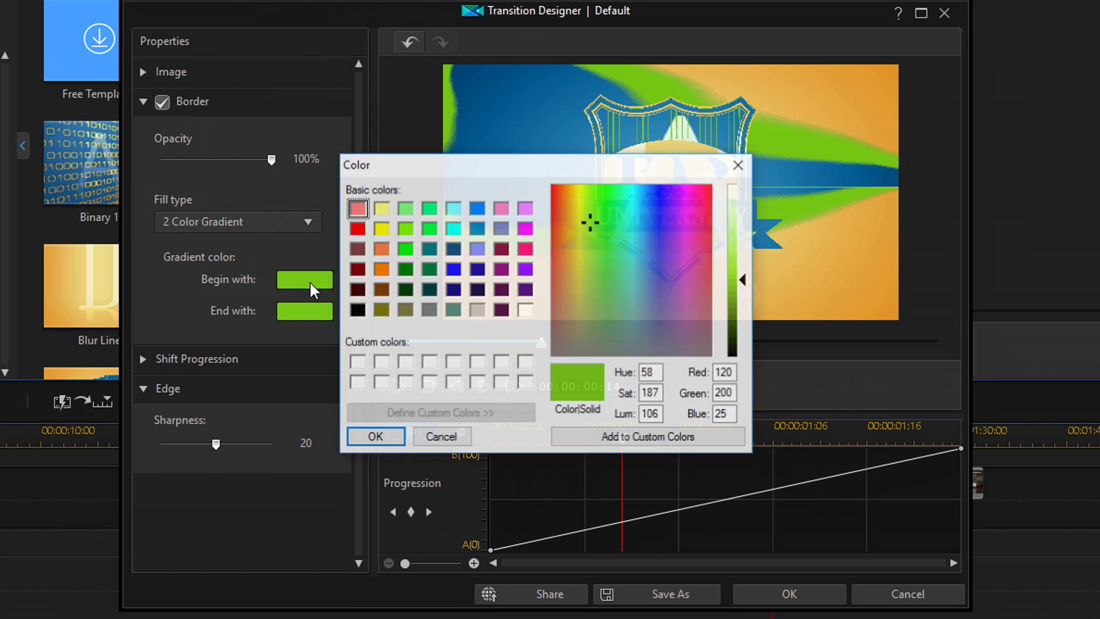
left_click(476, 208)
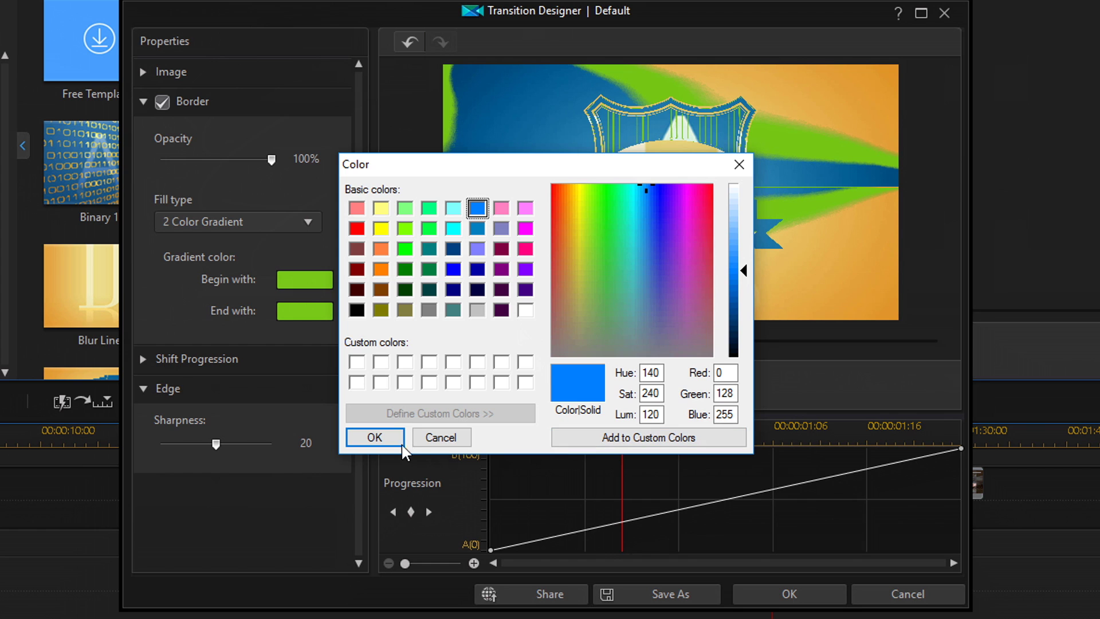
left_click(376, 437)
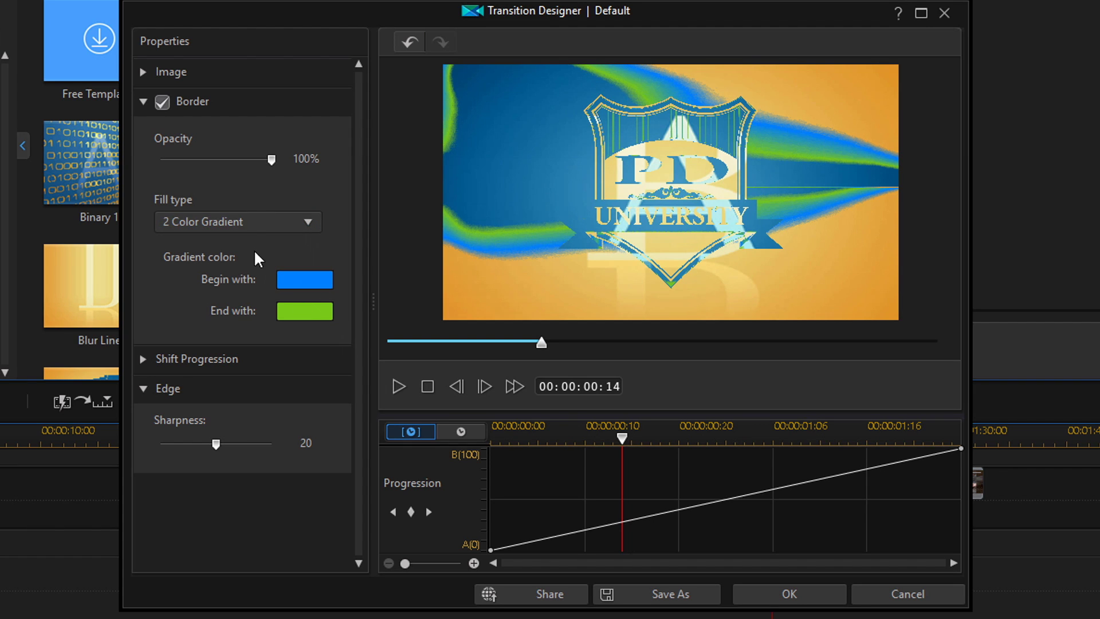
mouse_move(271, 159)
left_mouse_down()
mouse_move(219, 160)
mouse_move(287, 167)
left_mouse_up()
left_click(161, 103)
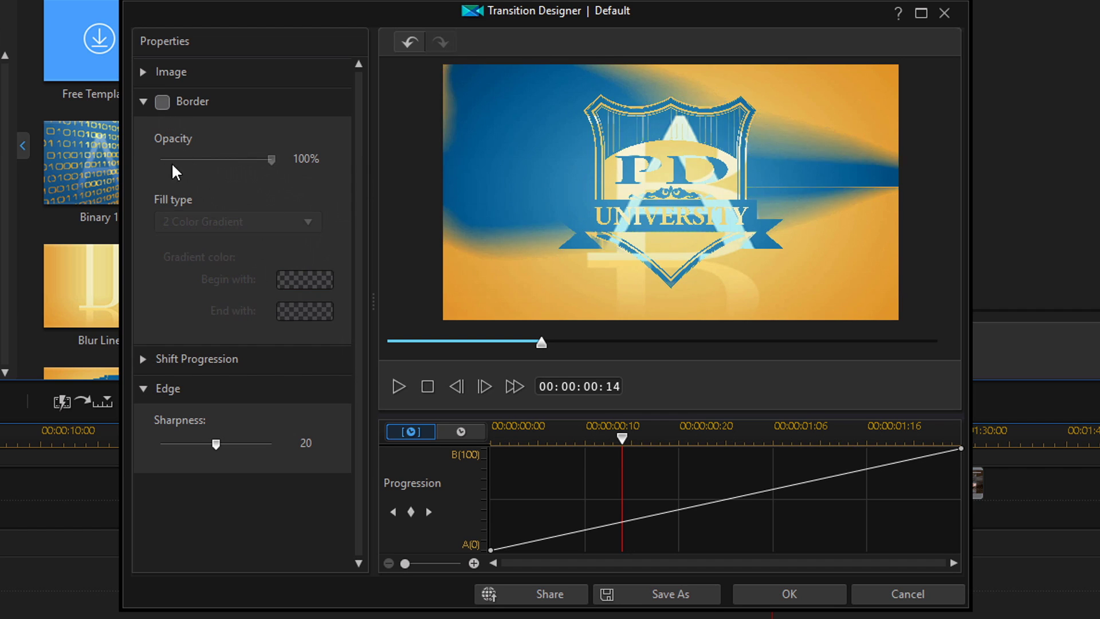
- Collapse Border, expand Shift Progression, and add keyframes that reshape the progression curve
left_click(143, 102)
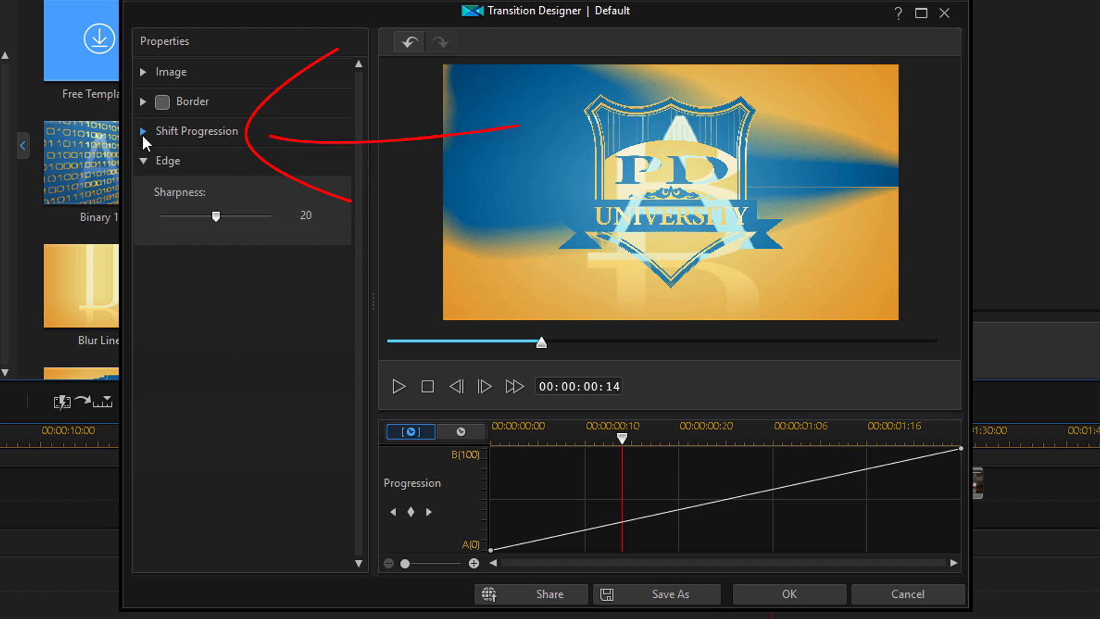
left_click(143, 132)
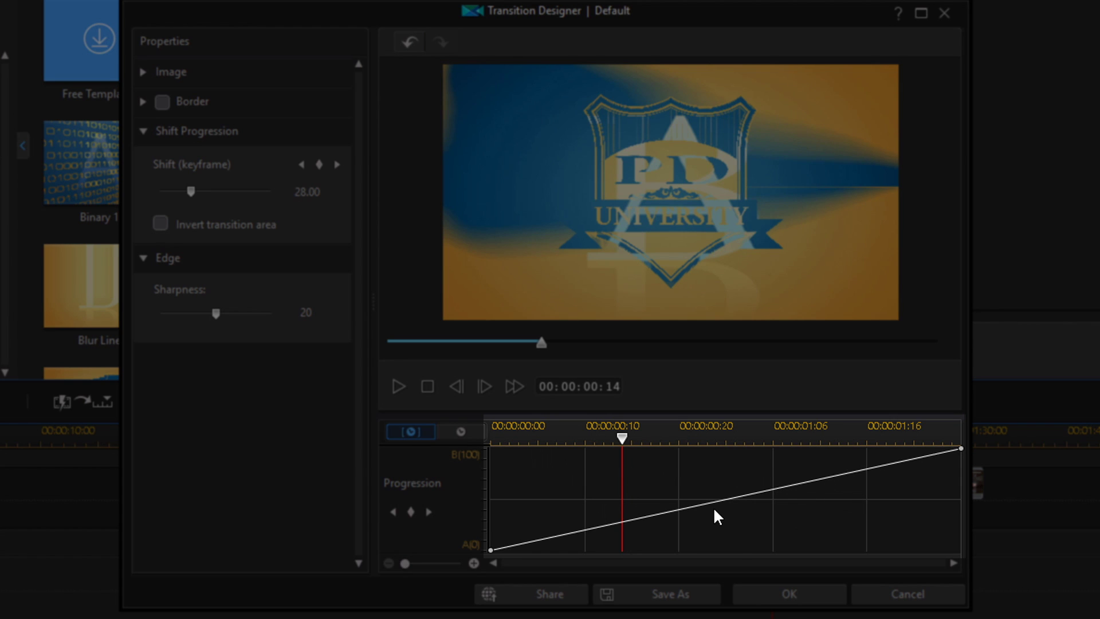
left_click_drag(720, 503, 688, 476)
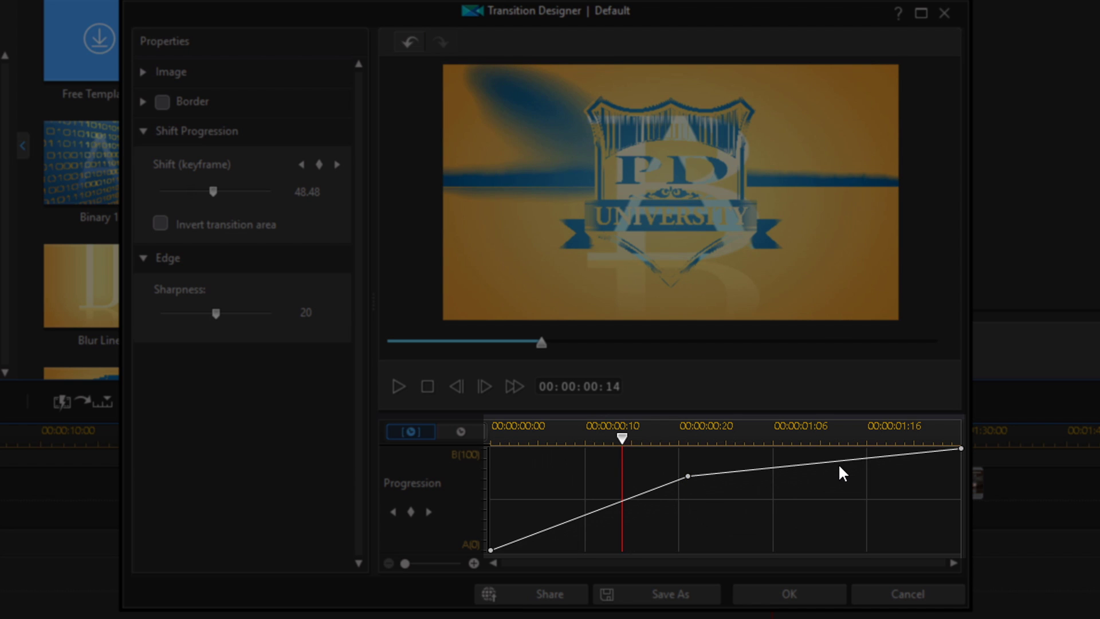
left_click_drag(594, 514, 585, 534)
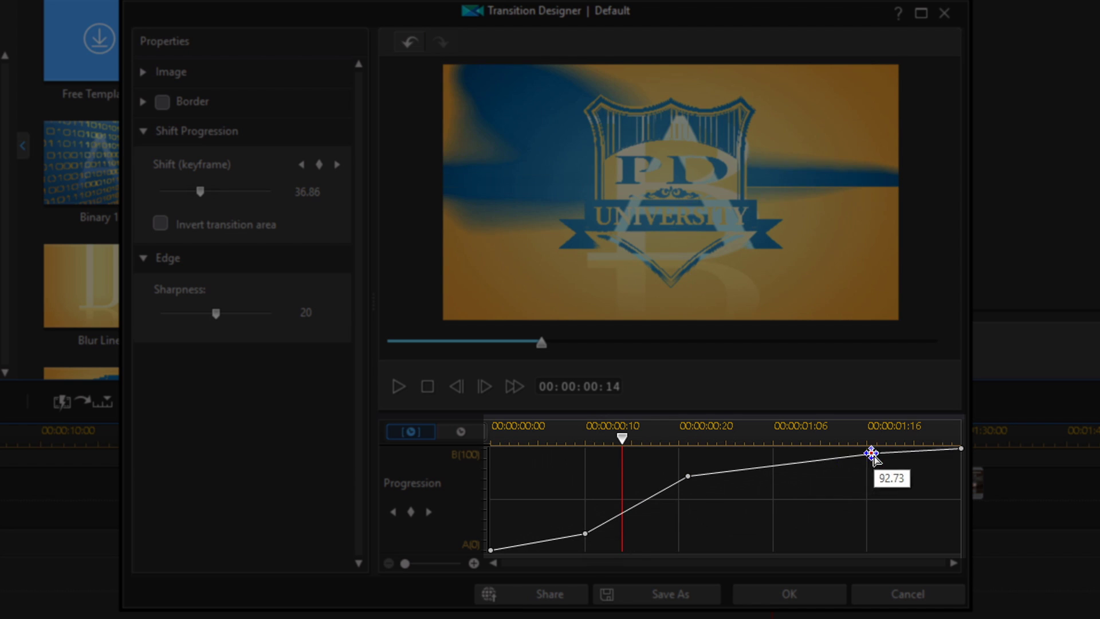
left_click_drag(871, 454, 866, 448)
left_click(570, 538)
left_click_drag(595, 549, 594, 545)
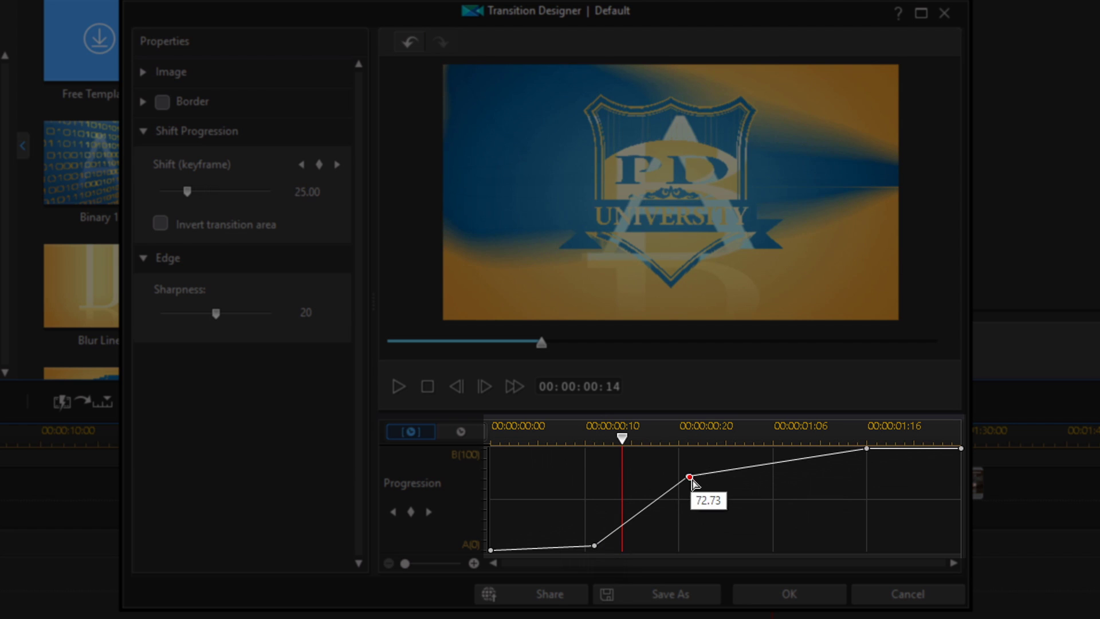
left_click_drag(689, 477, 726, 478)
left_click_drag(623, 440, 585, 551)
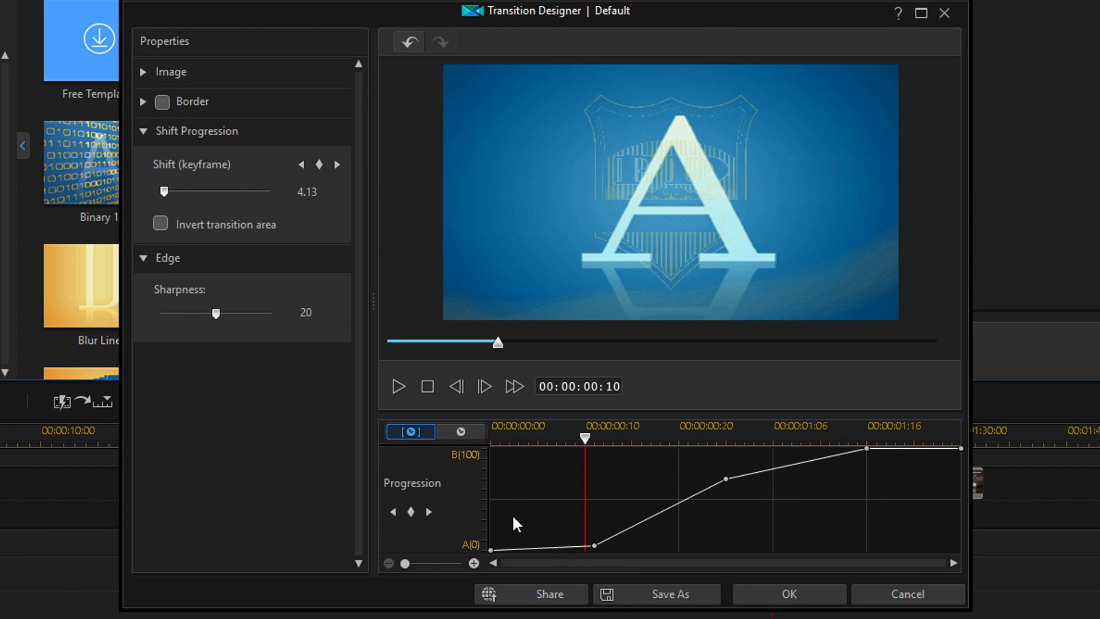
- Remove all progression keyframes so the curve returns to a straight line
right_click(728, 480)
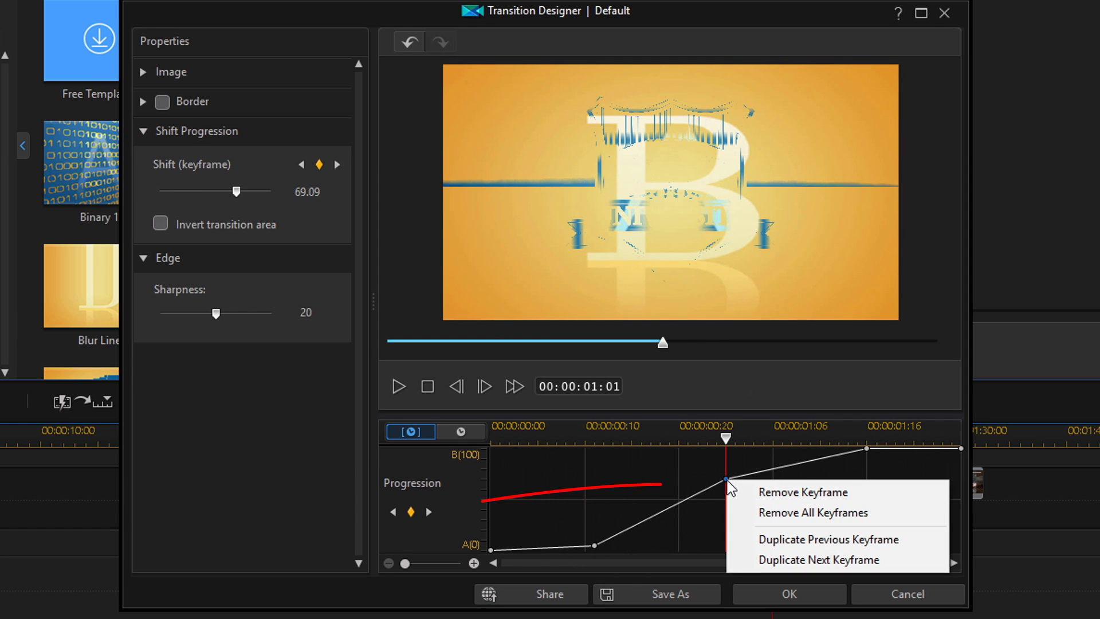
left_click(781, 491)
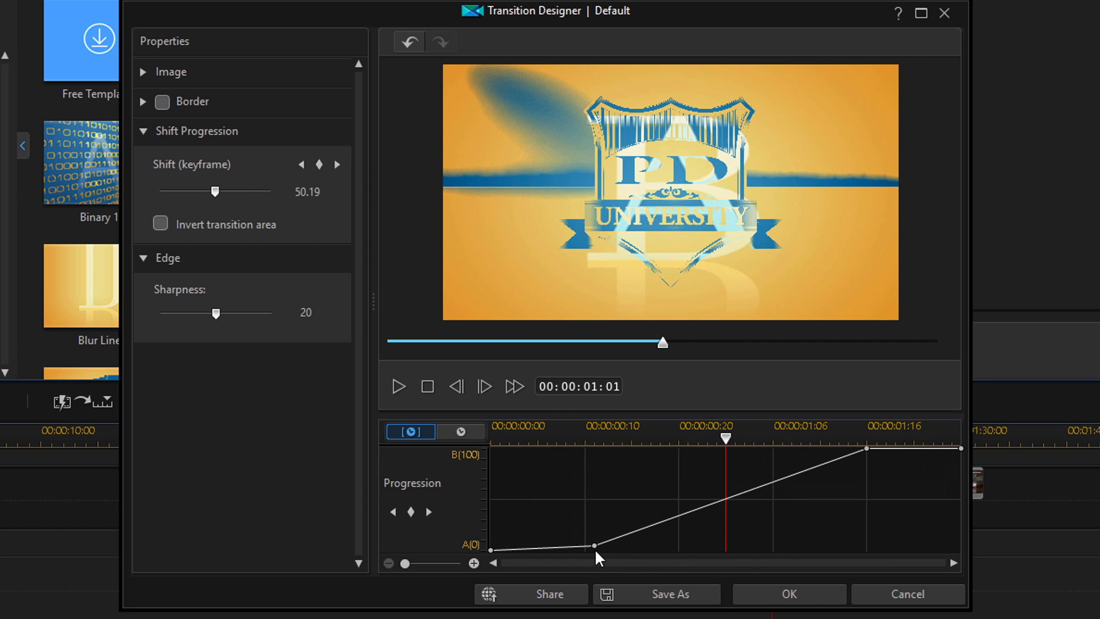
right_click(594, 546)
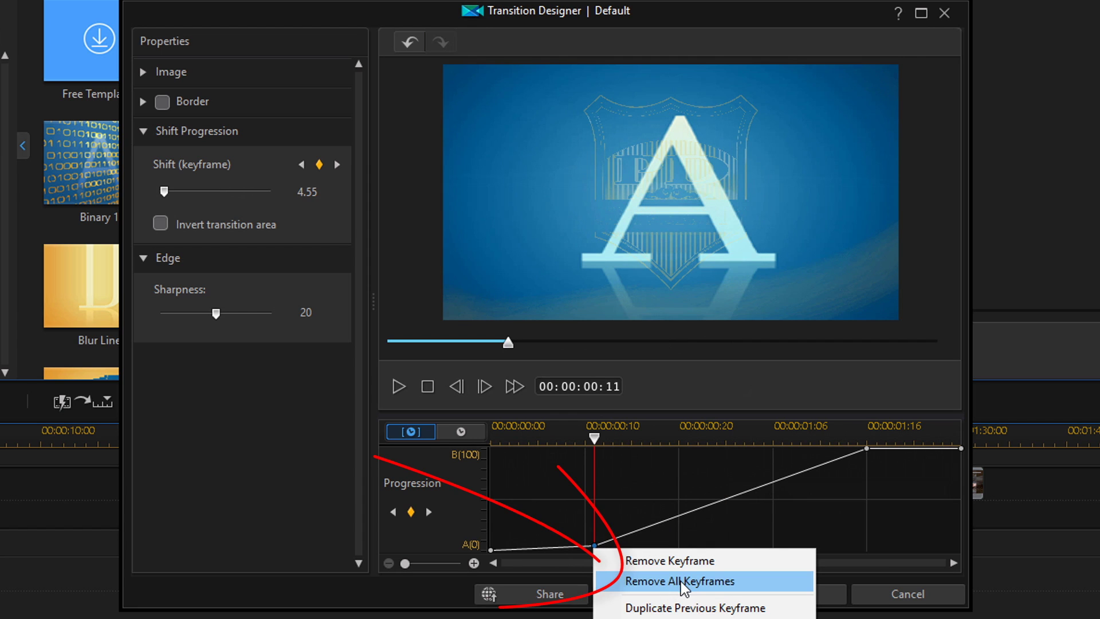
left_click(682, 581)
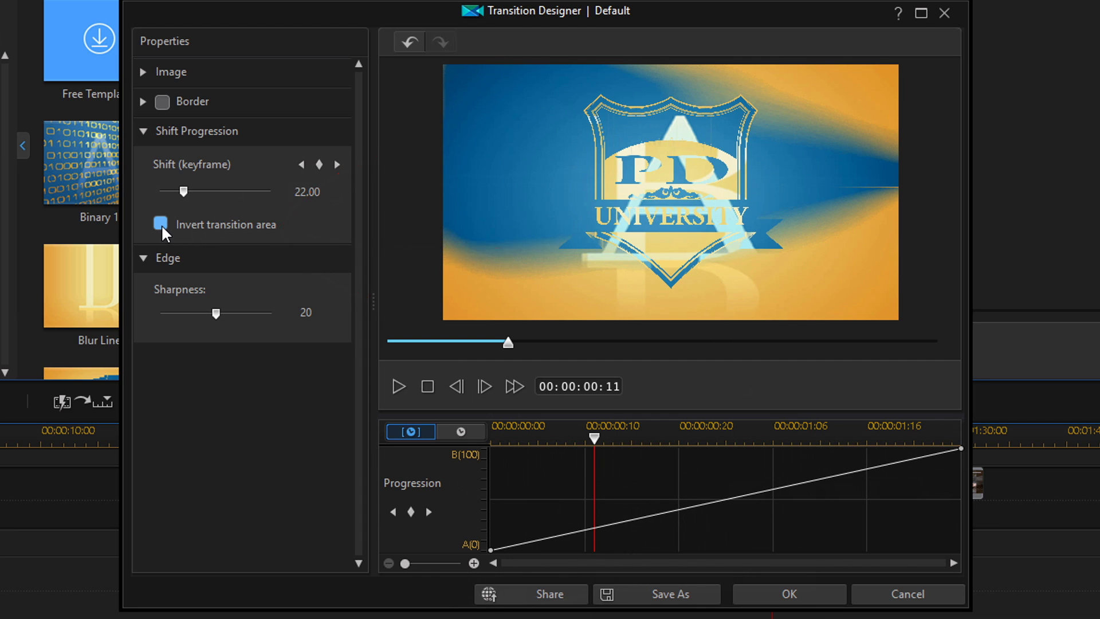
left_click_drag(508, 347, 648, 385)
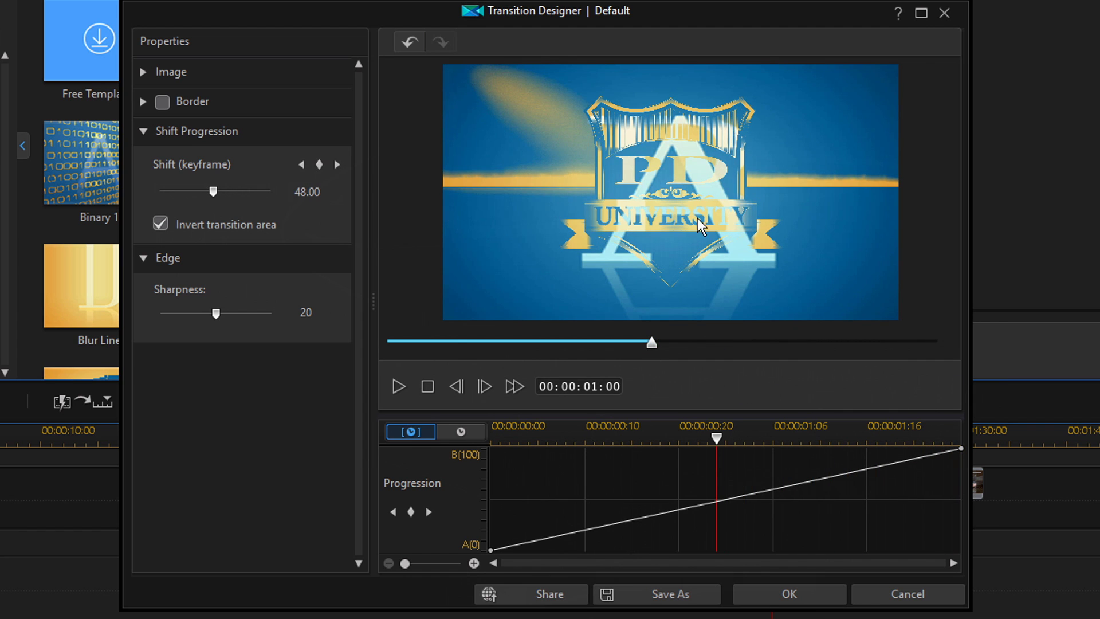
left_click(155, 229)
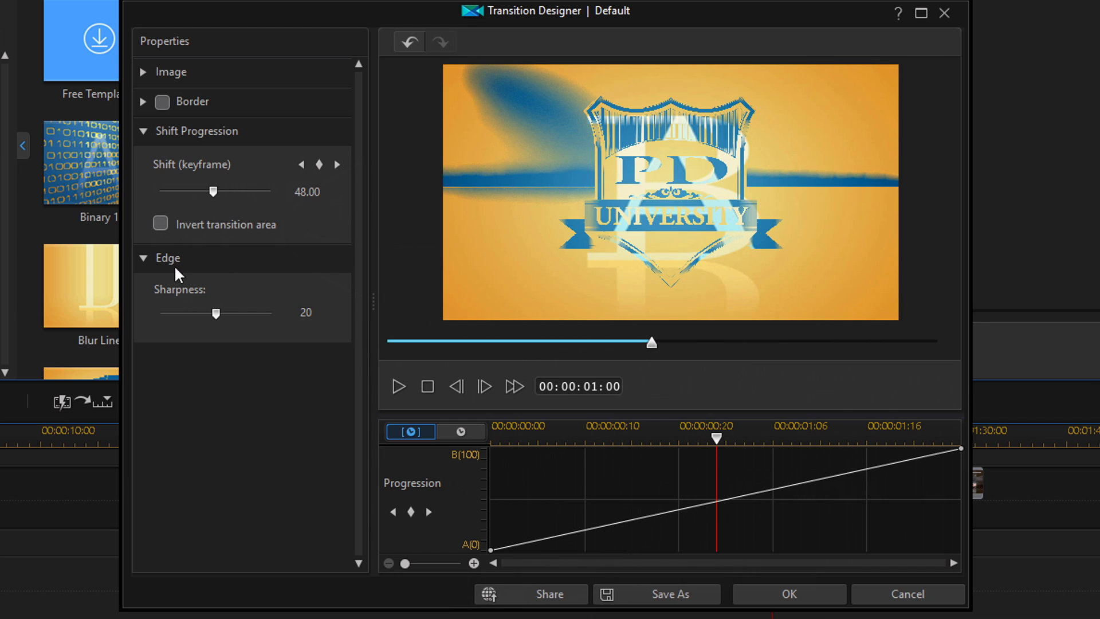
left_click(143, 132)
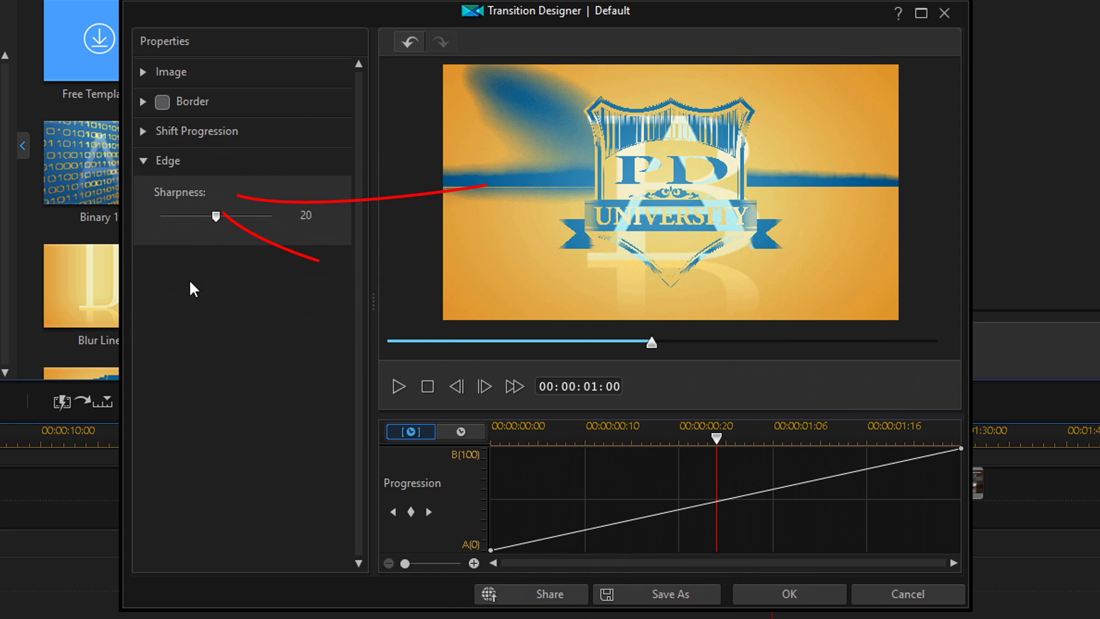
- Scrub the preview from the start through 00:00:01:00, settling at 00:00:00:16
left_click_drag(651, 343, 344, 367)
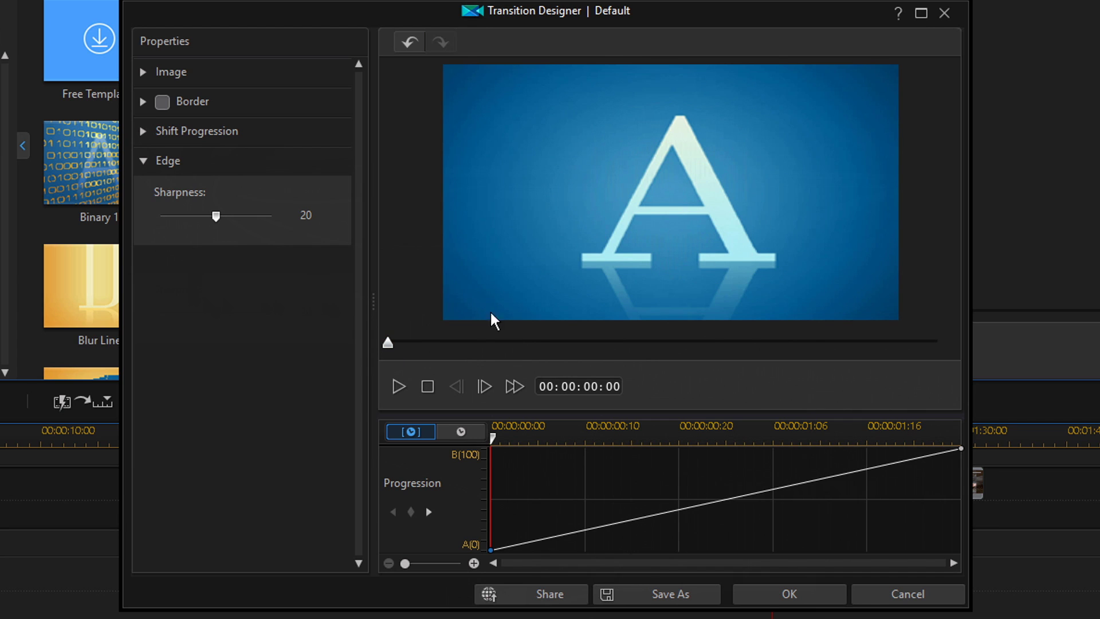
left_click_drag(387, 357, 565, 367)
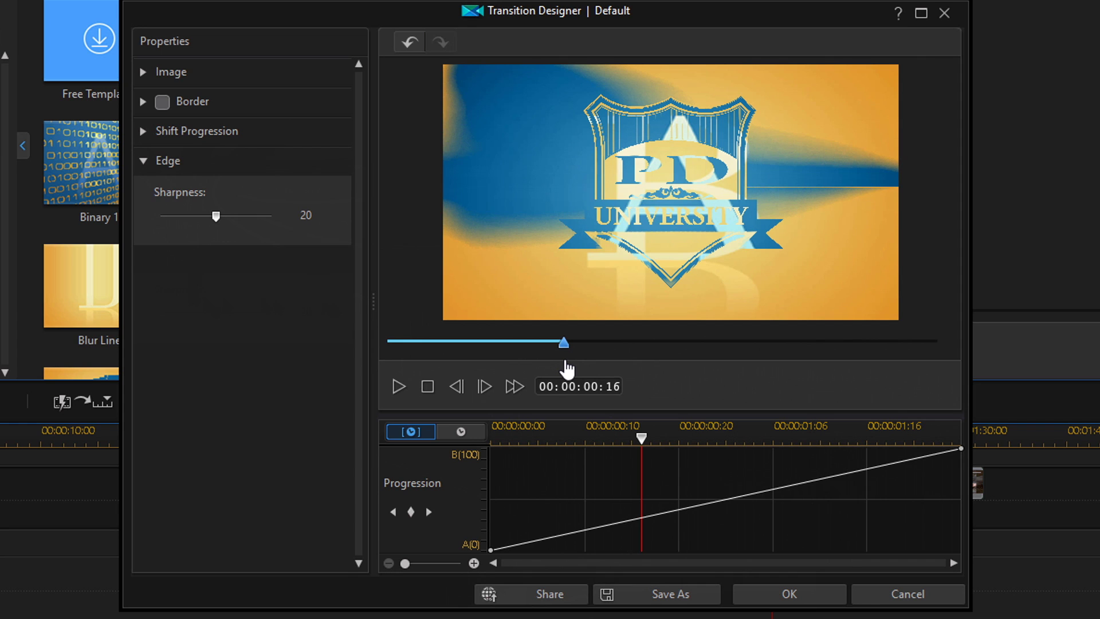
mouse_move(567, 370)
left_mouse_down()
mouse_move(749, 361)
mouse_move(988, 378)
mouse_move(749, 373)
mouse_move(683, 345)
mouse_move(676, 366)
mouse_move(659, 368)
left_mouse_up()
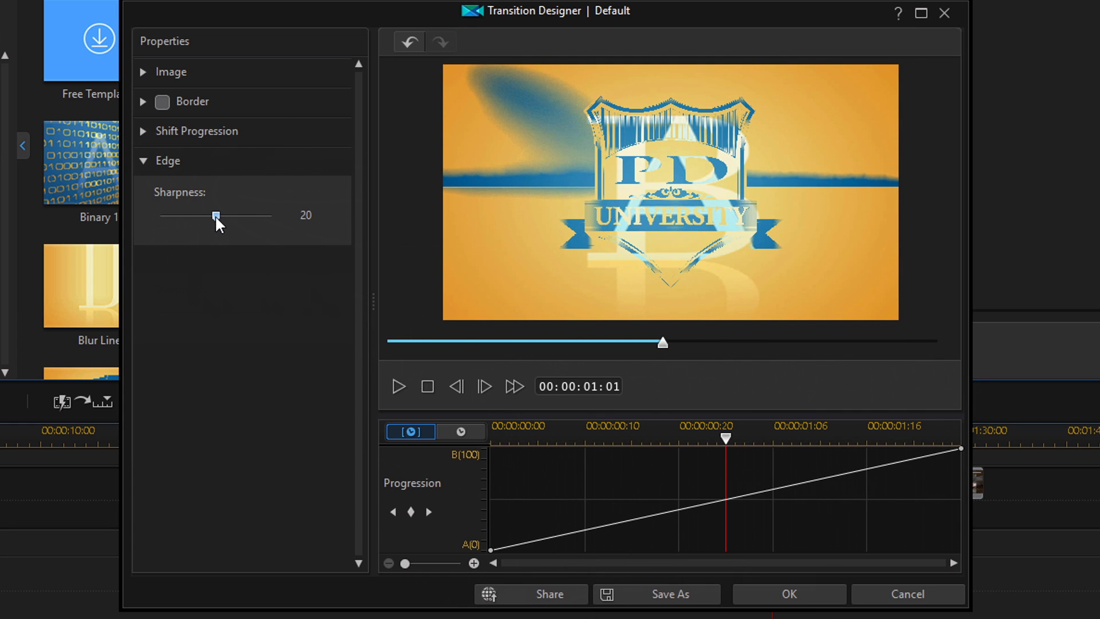
left_click_drag(664, 351, 552, 351)
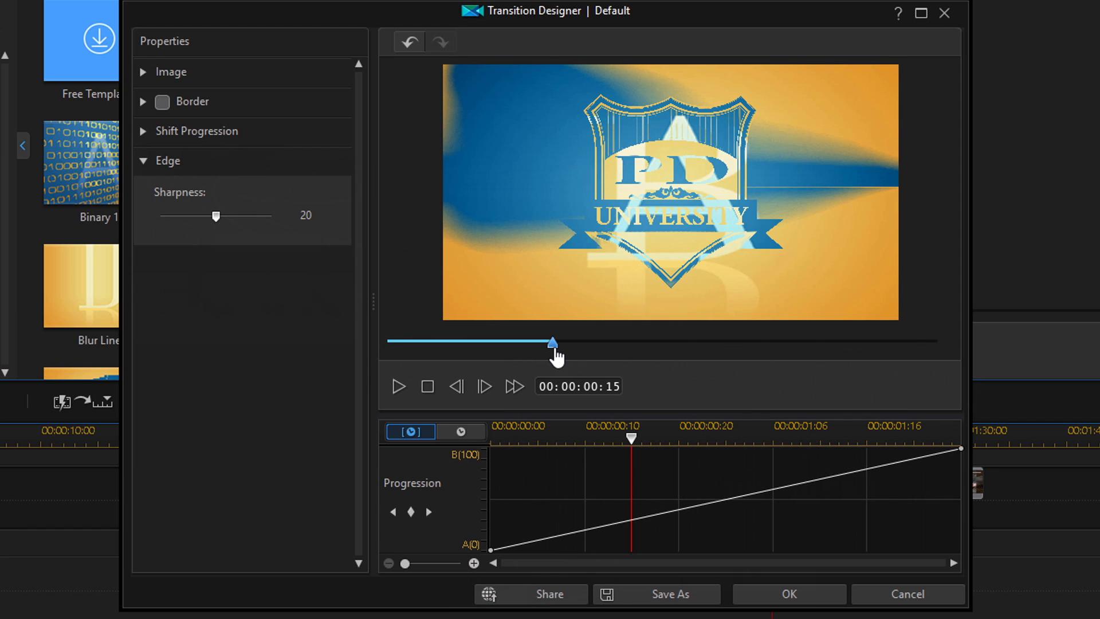
left_click_drag(559, 357, 565, 357)
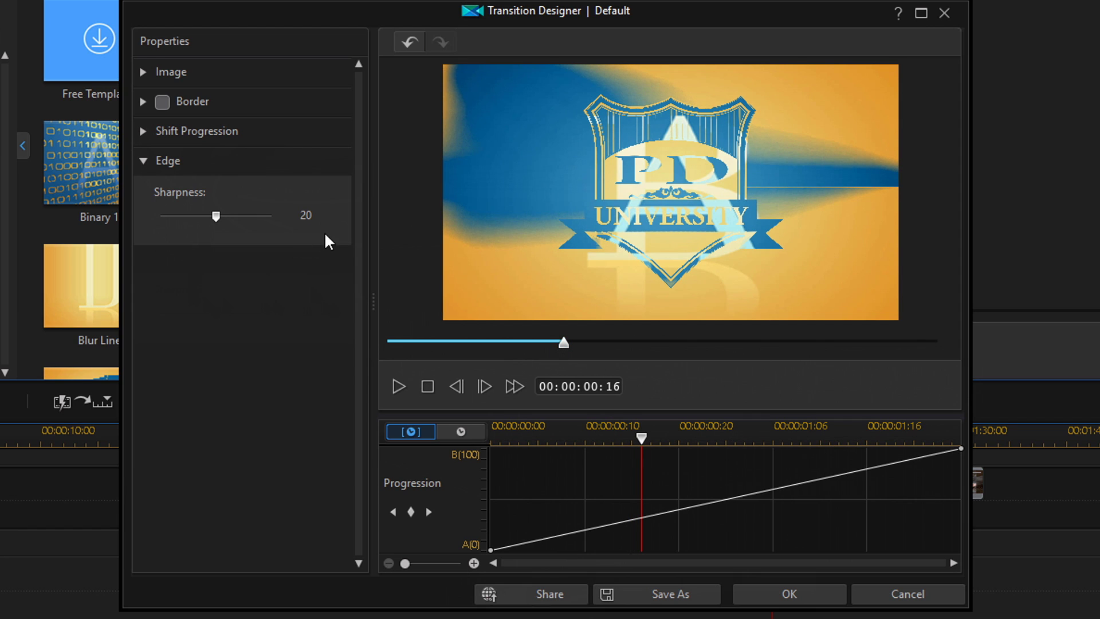
- Adjust the edge Sharpness slider, settling it at exactly 20
left_click_drag(220, 221, 279, 226)
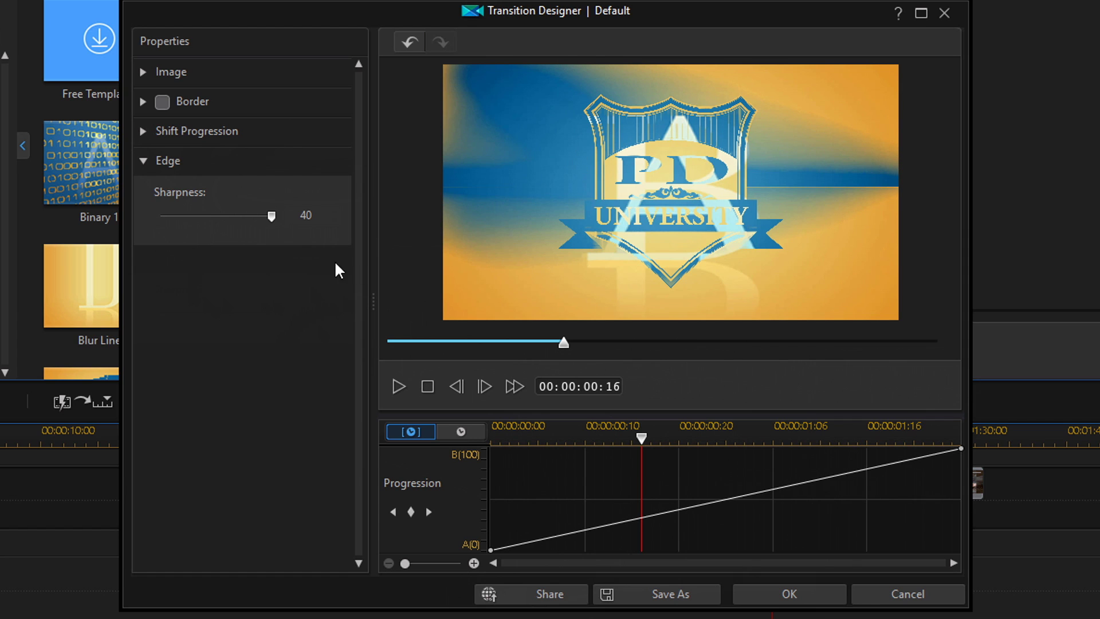
left_click_drag(271, 217, 97, 229)
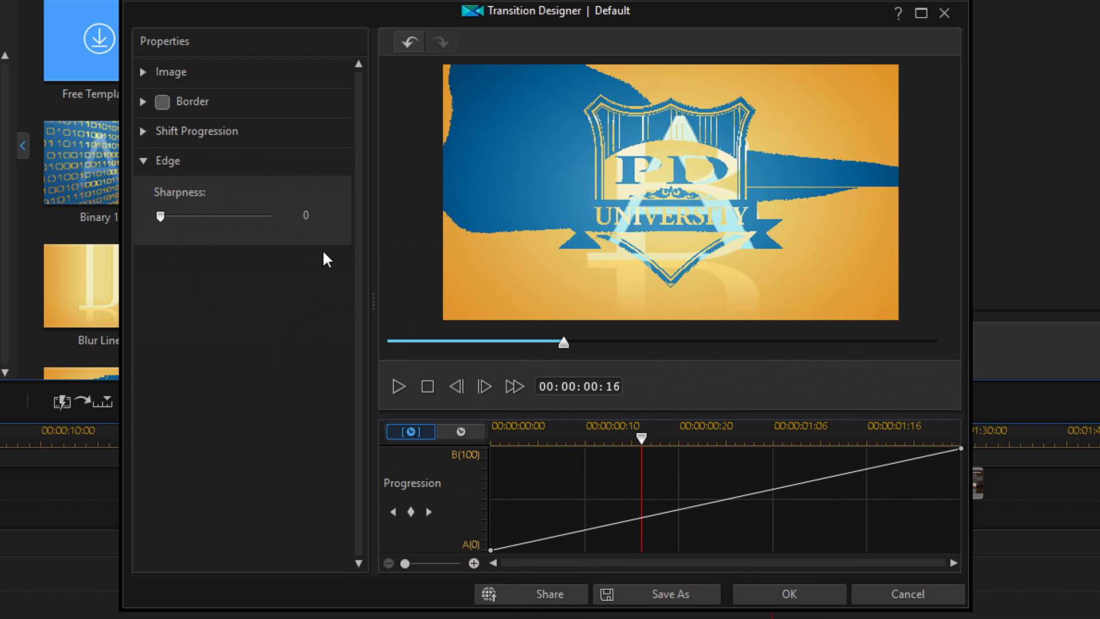
left_click(214, 215)
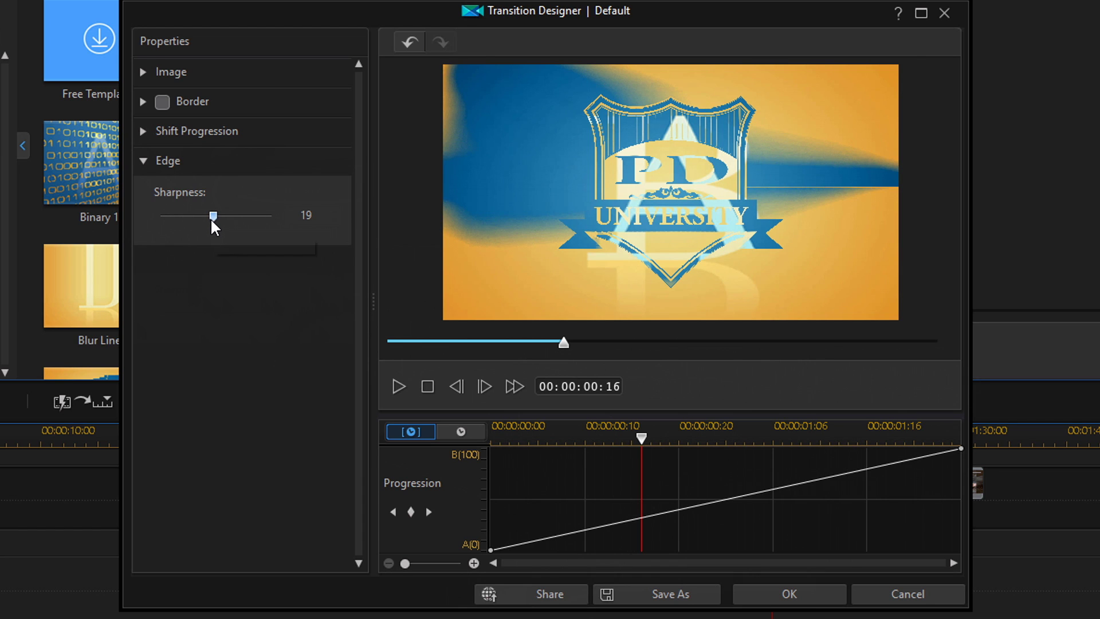
left_click(215, 221)
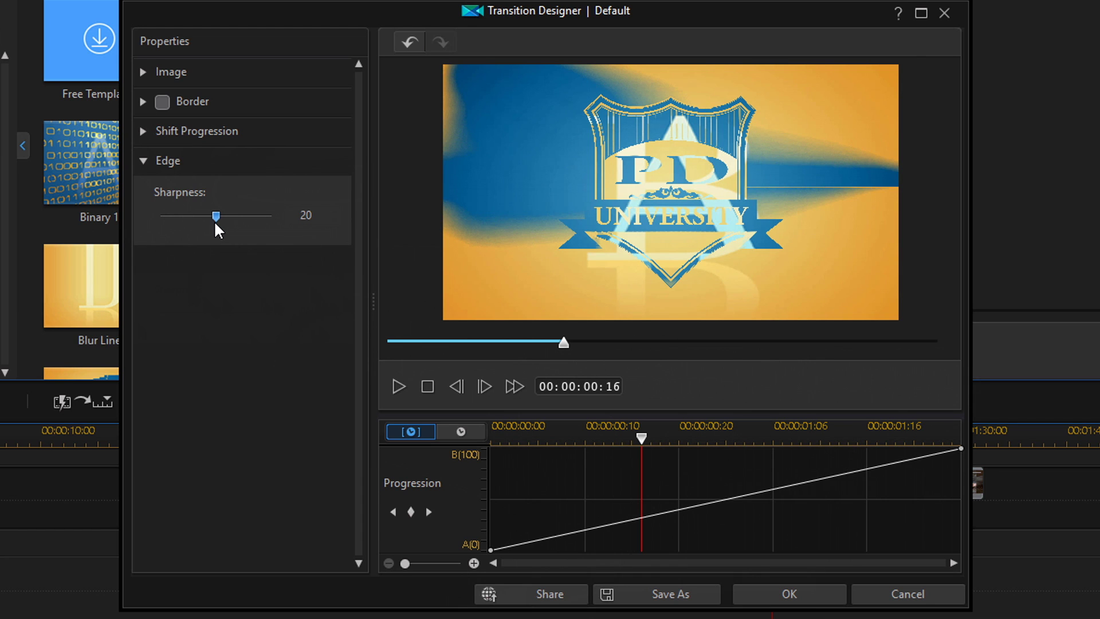
- Save the transition as the custom template 'PDU Transition' and close Transition Designer
left_click(662, 596)
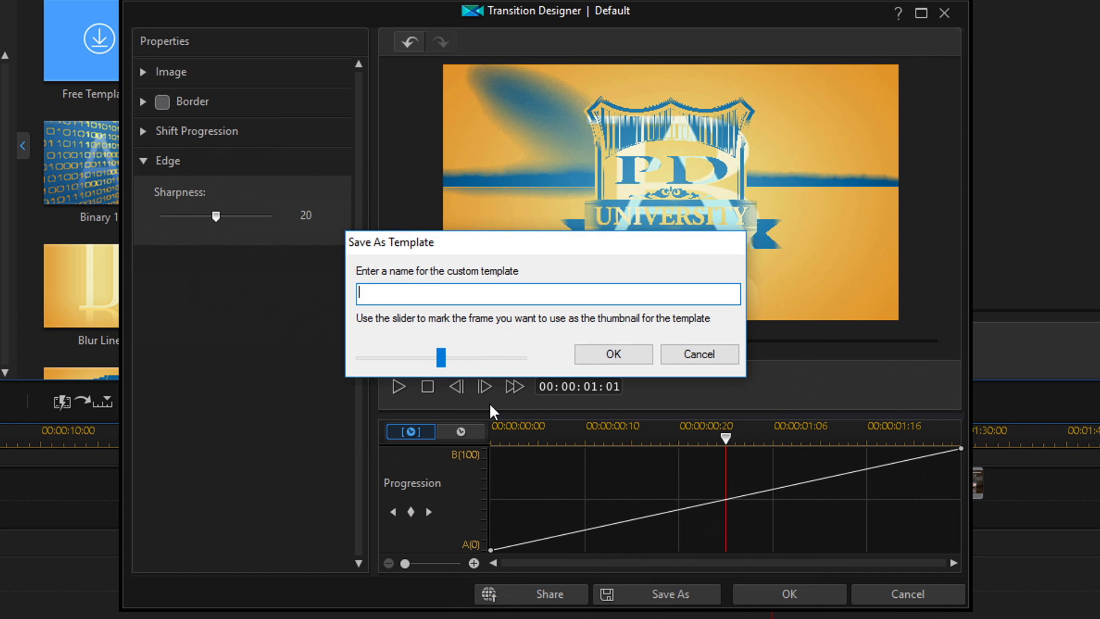
type("PDU Transition")
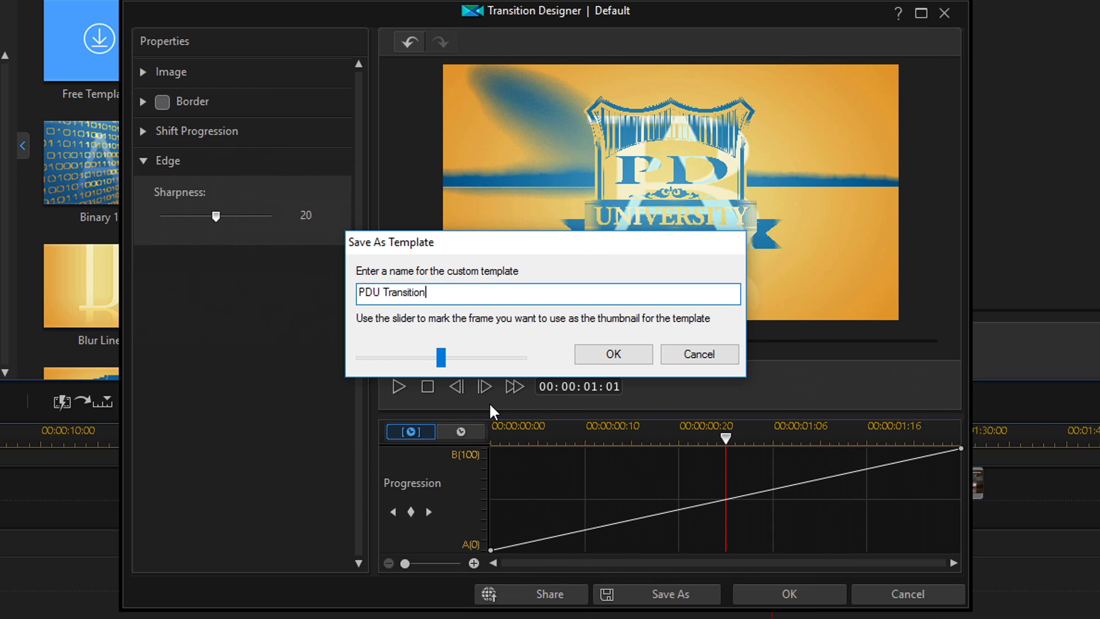
left_click(596, 356)
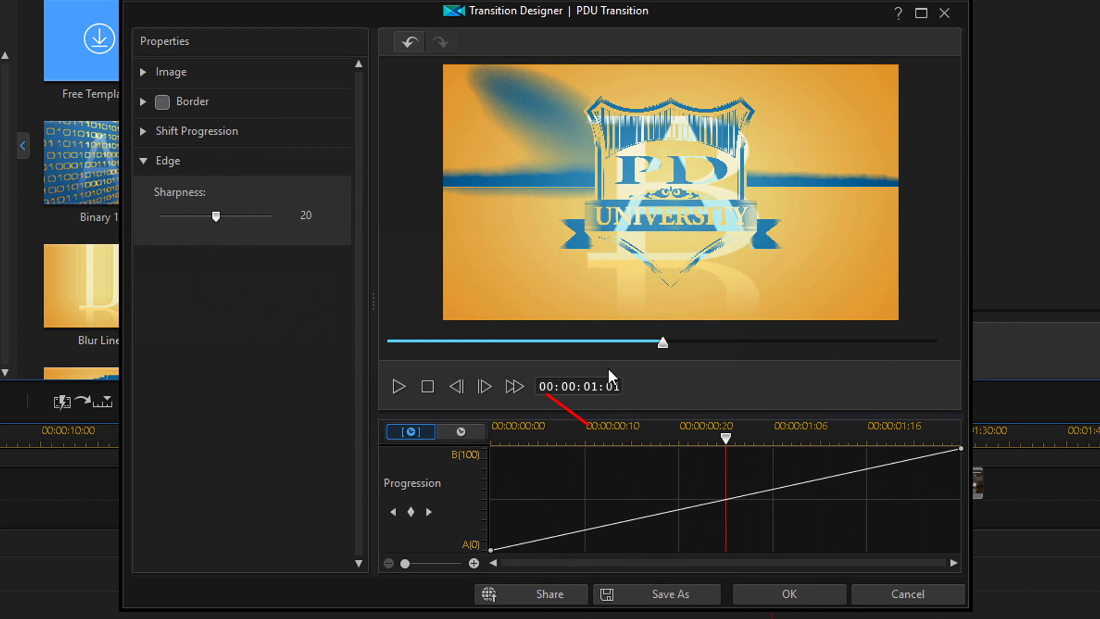
left_click(792, 599)
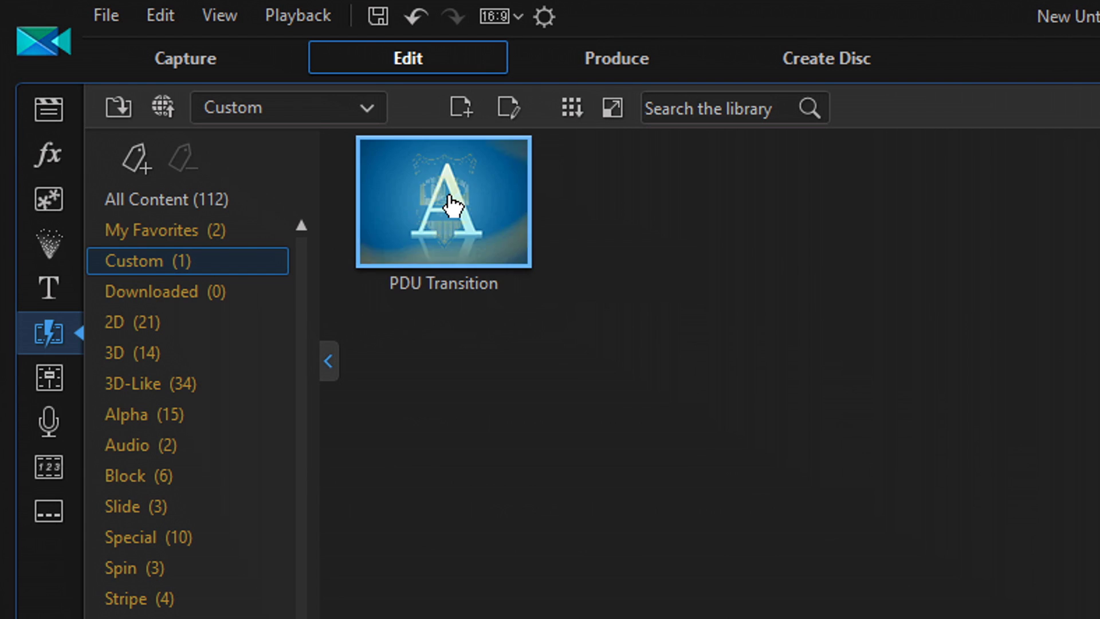
right_click(449, 196)
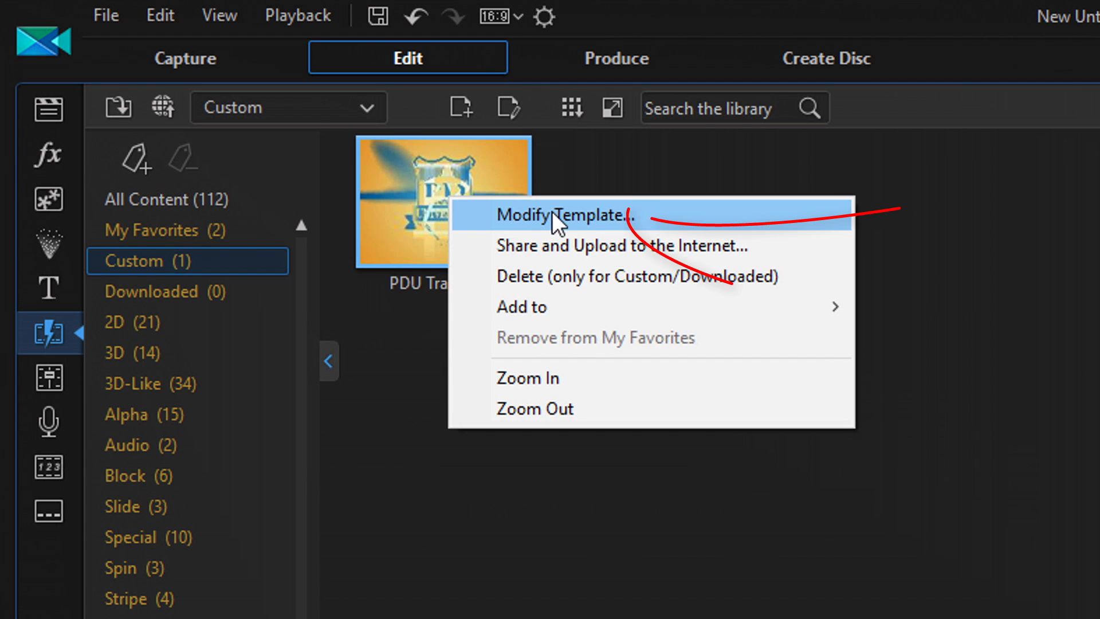
left_click(641, 214)
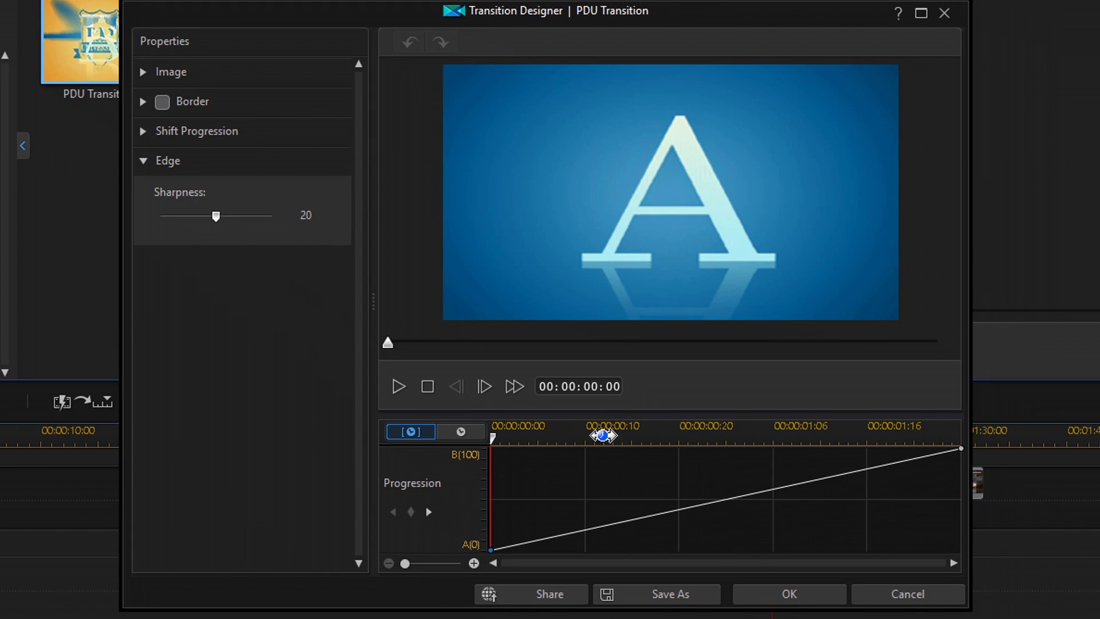
left_click(787, 589)
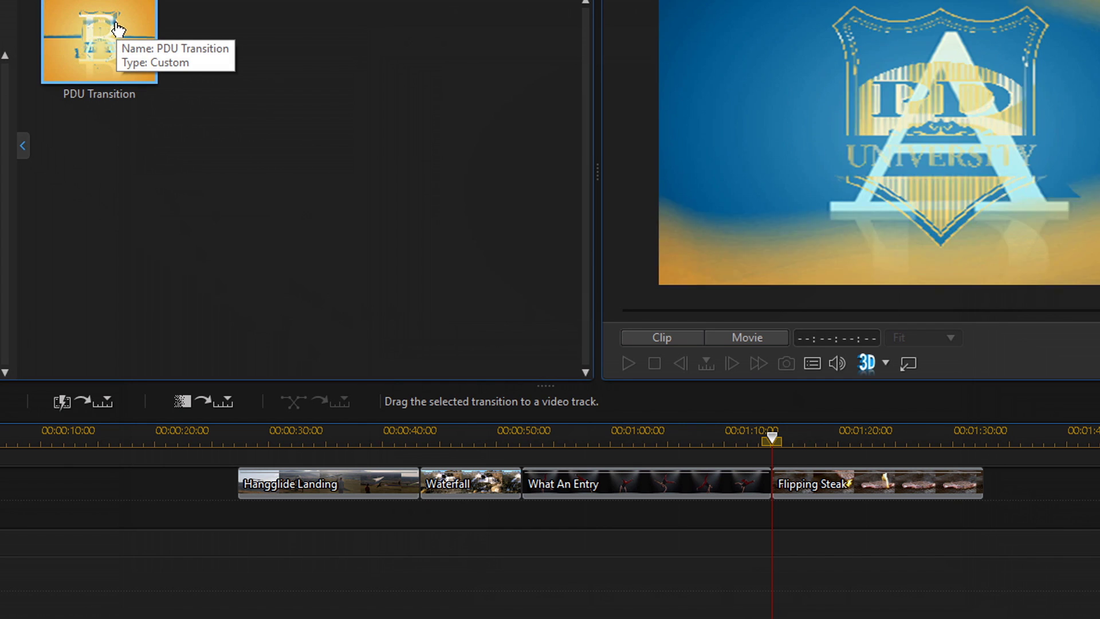
- Place PDU Transition between What An Entry and Flipping Steak and review it in Transition Designer
left_click_drag(118, 31, 772, 500)
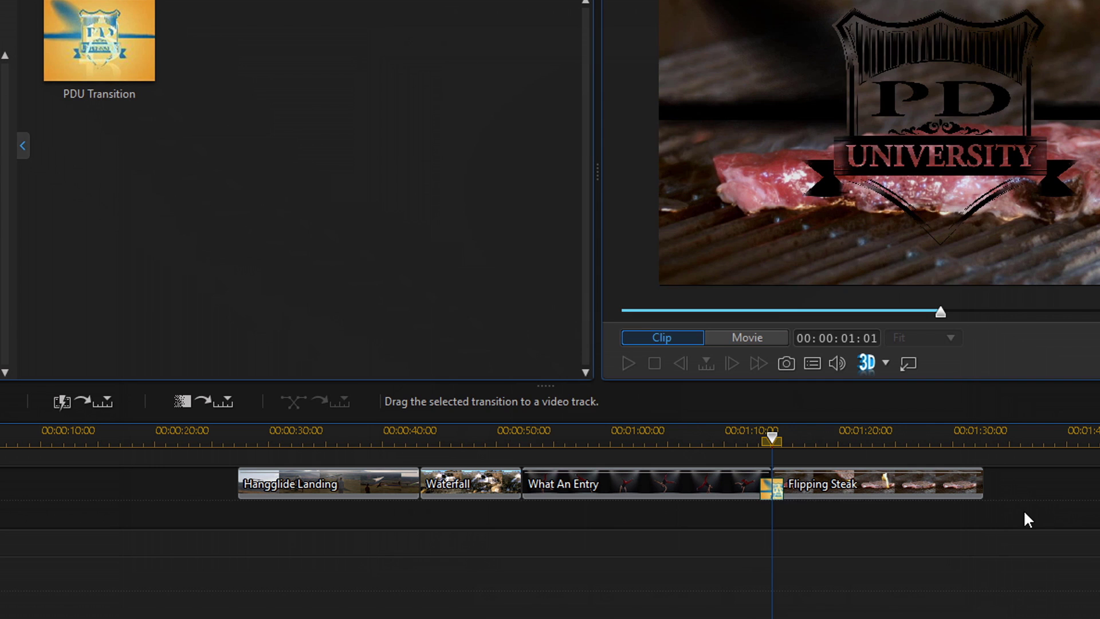
right_click(777, 496)
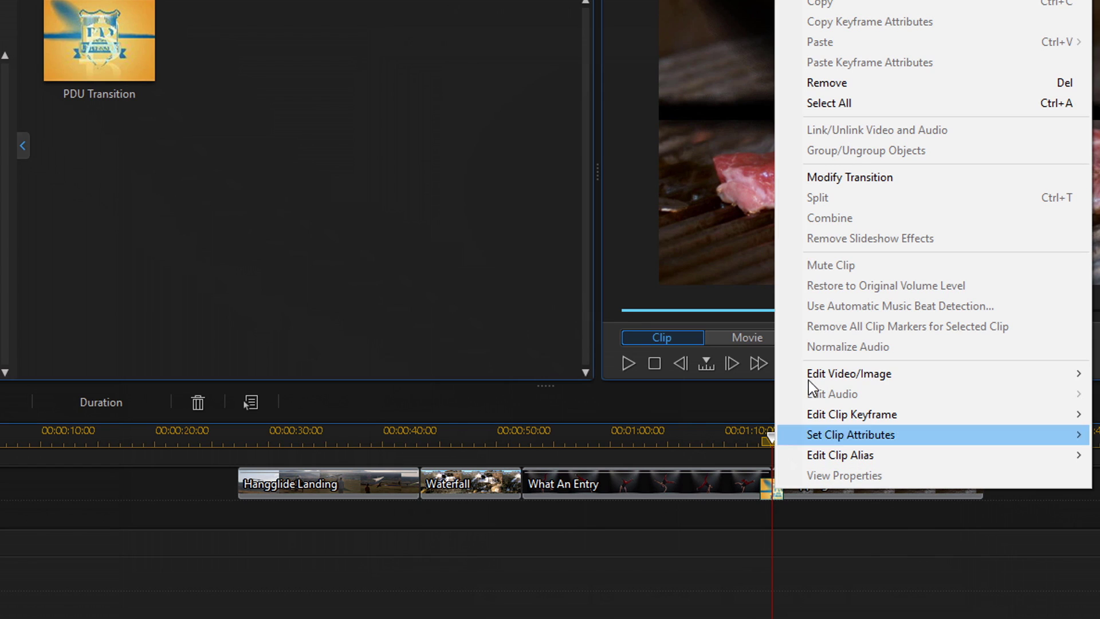
left_click(854, 177)
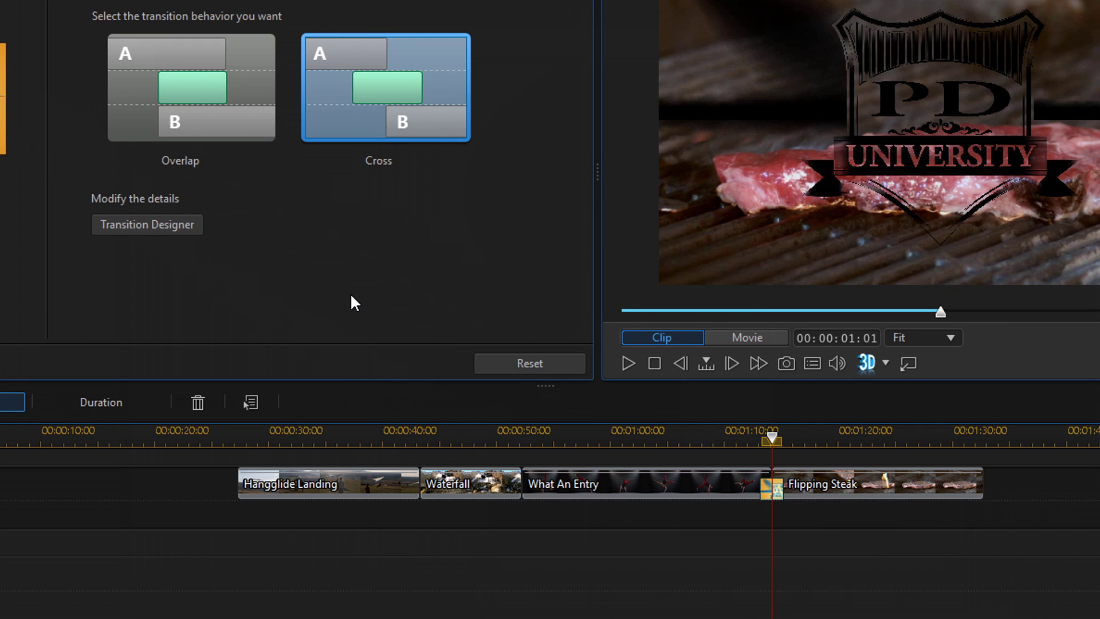
left_click(142, 225)
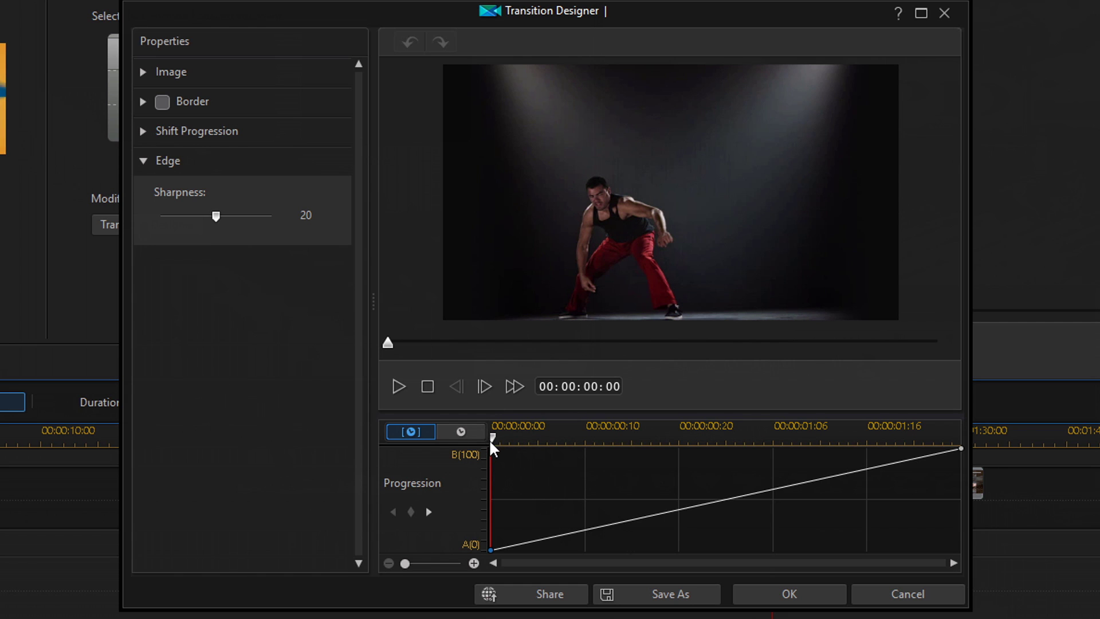
mouse_move(488, 438)
left_mouse_down()
mouse_move(962, 444)
mouse_move(579, 458)
mouse_move(399, 484)
left_mouse_up()
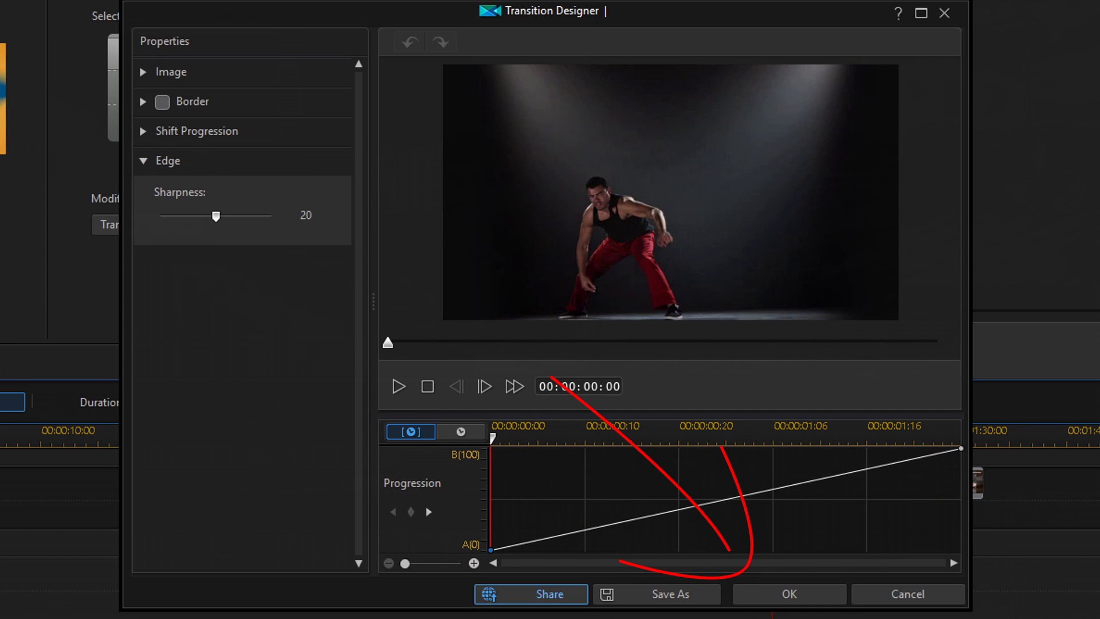
left_click(794, 596)
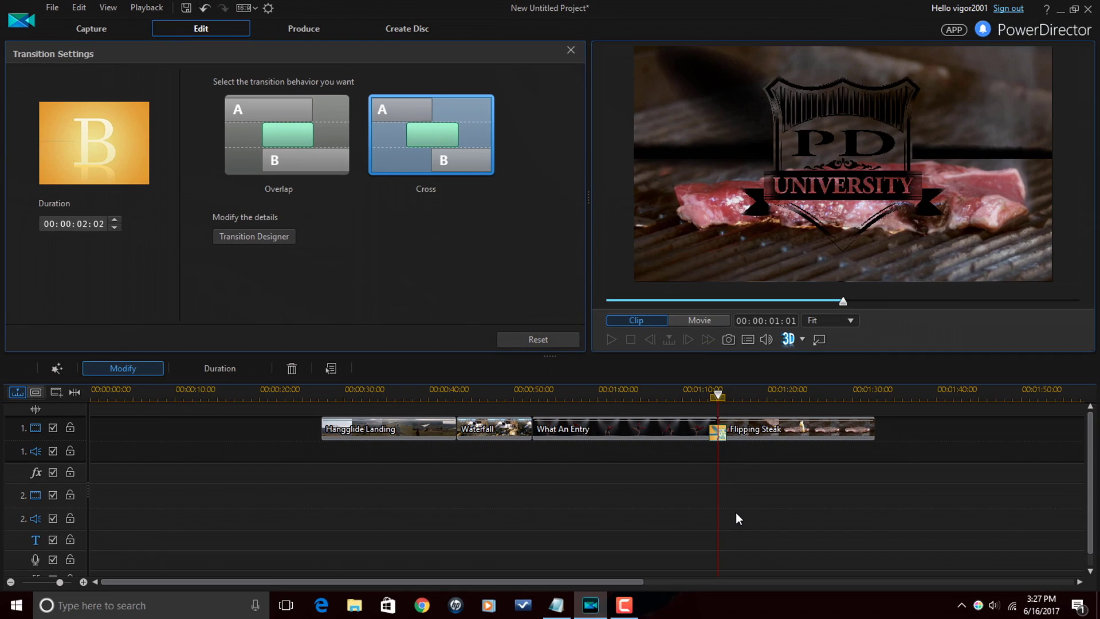
- Play the movie from just before the logo transition into the steak clip, then pause
left_click(700, 392)
left_click(610, 343)
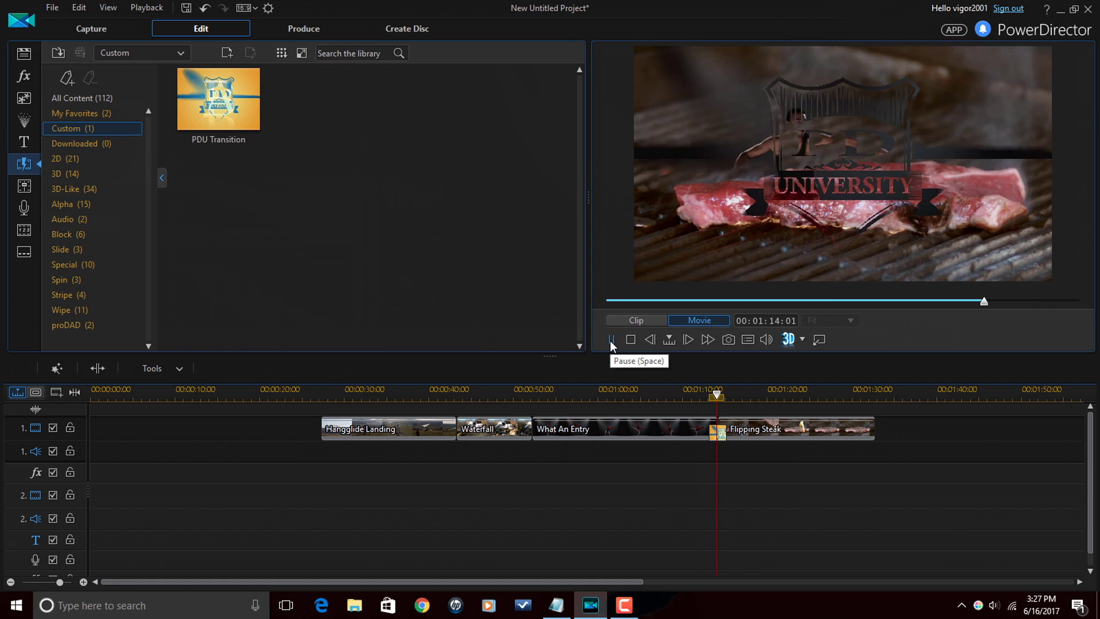
left_click(610, 340)
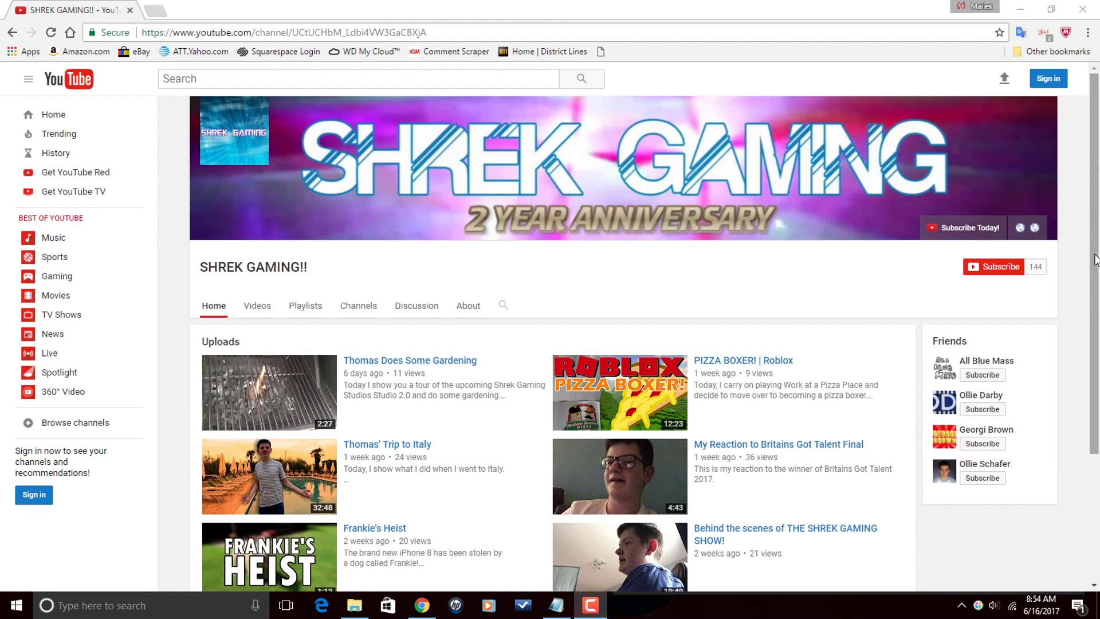
left_click_drag(1095, 259, 1091, 314)
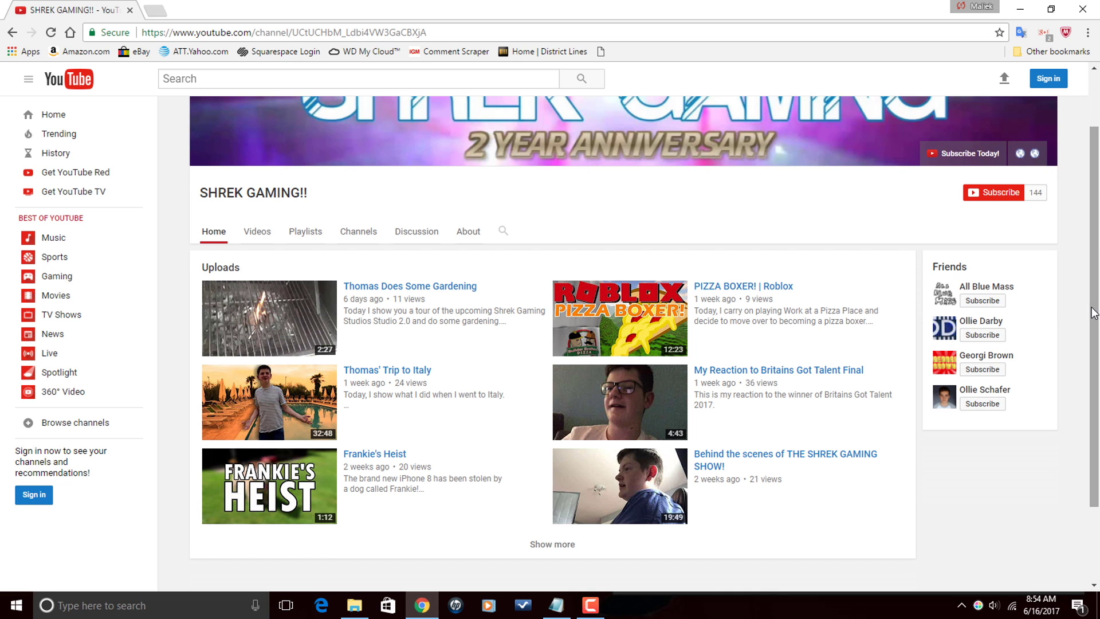
scroll(1094, 312, "up", 2)
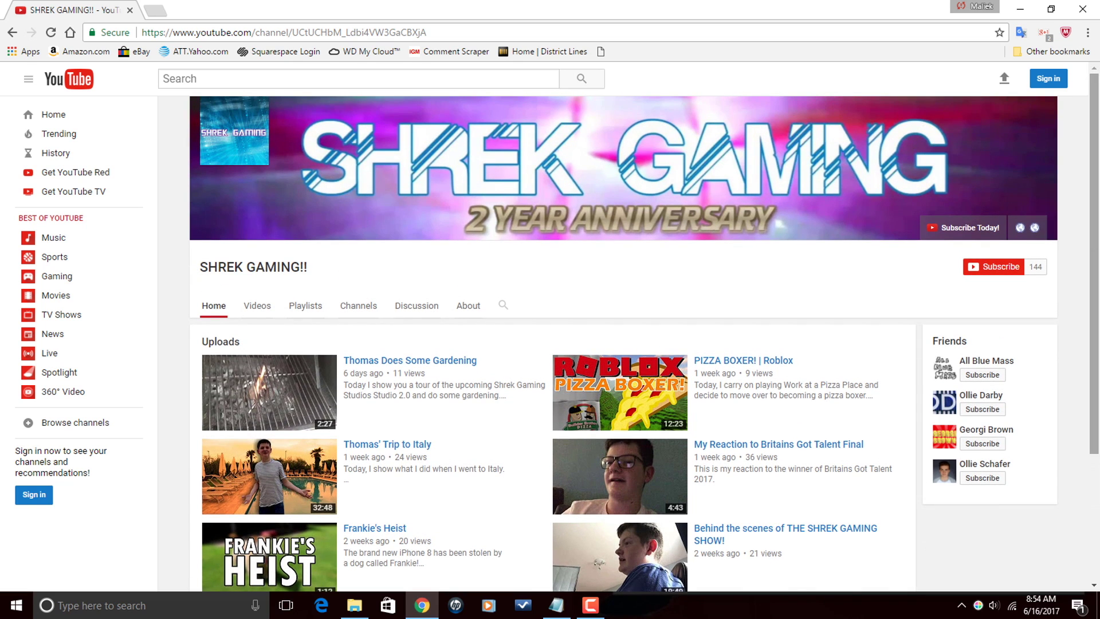